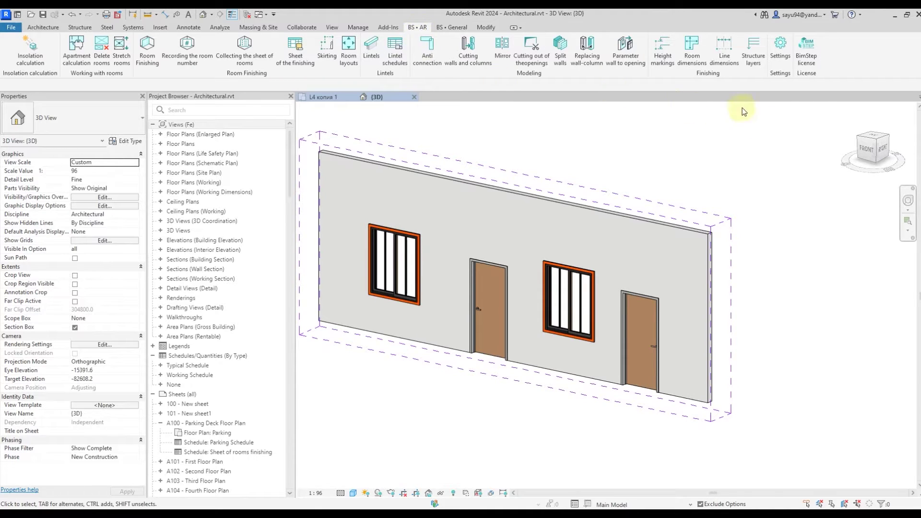
- Enable BimStep's recommended lintel parameters (ADSK_Position, ADSK_Name, ADSK_Weight) in the Lintels settings and save
left_click(781, 50)
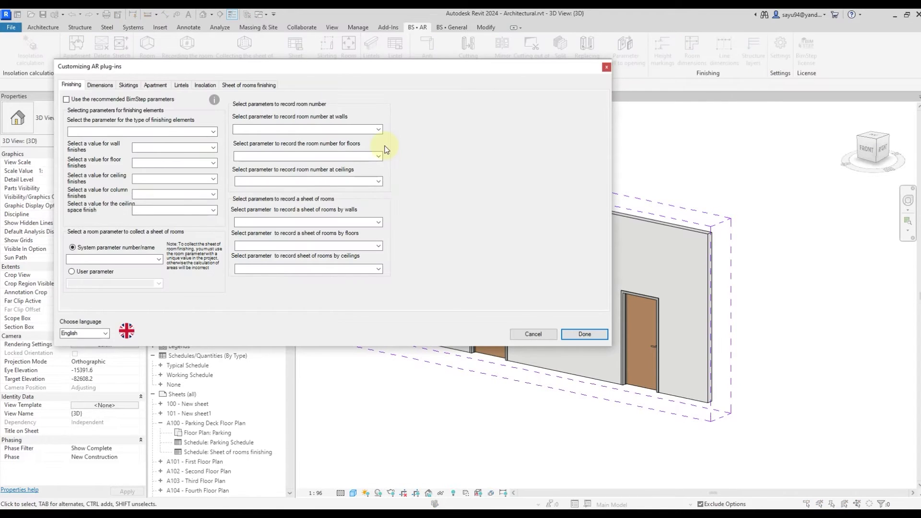
left_click(186, 88)
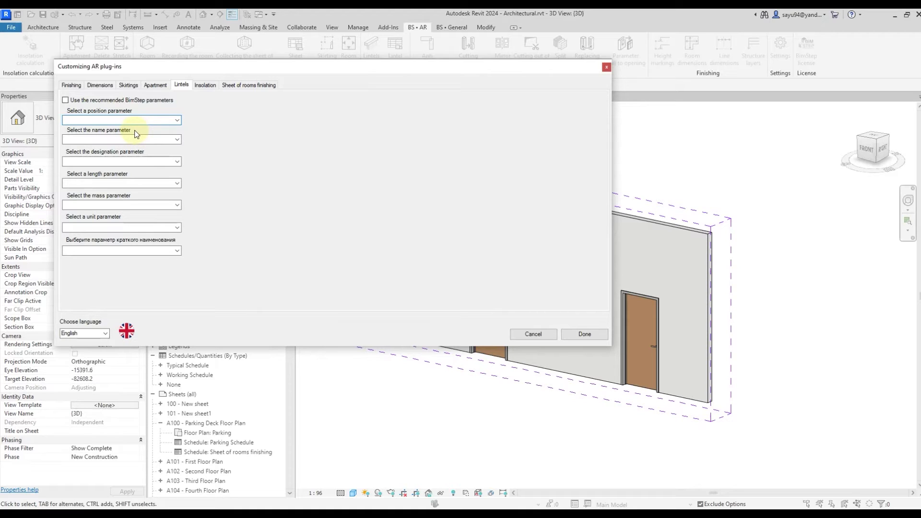
left_click(142, 101)
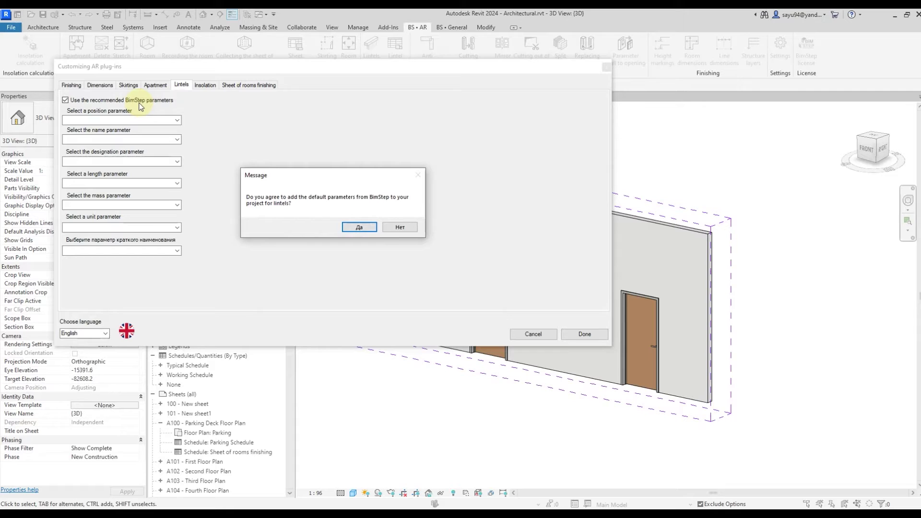
key("Return")
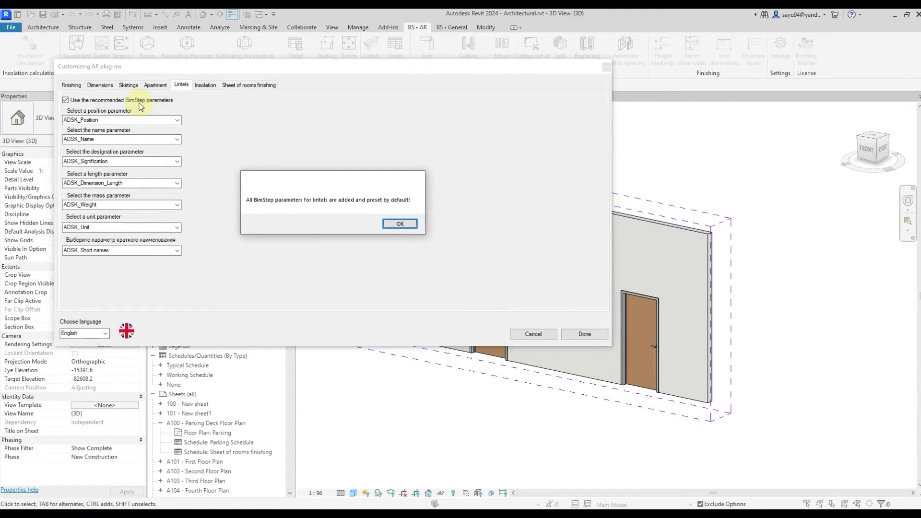
key("Return")
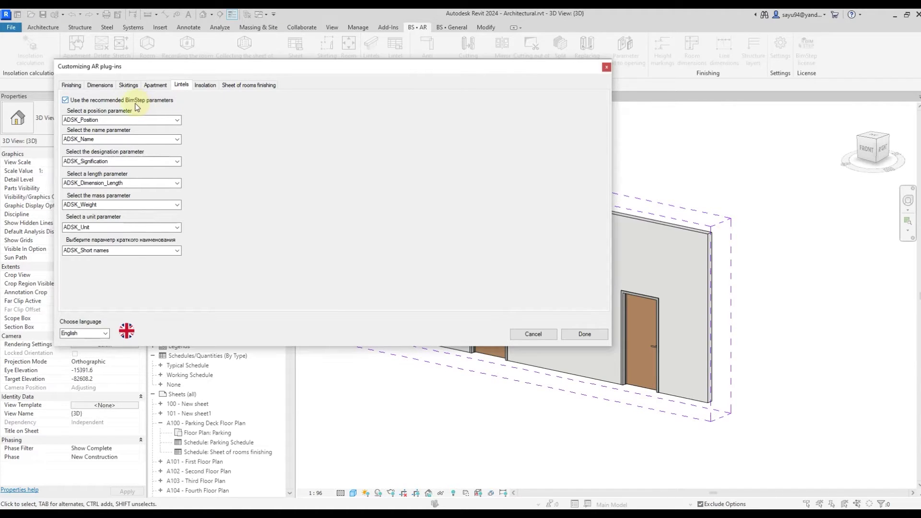
left_click(584, 335)
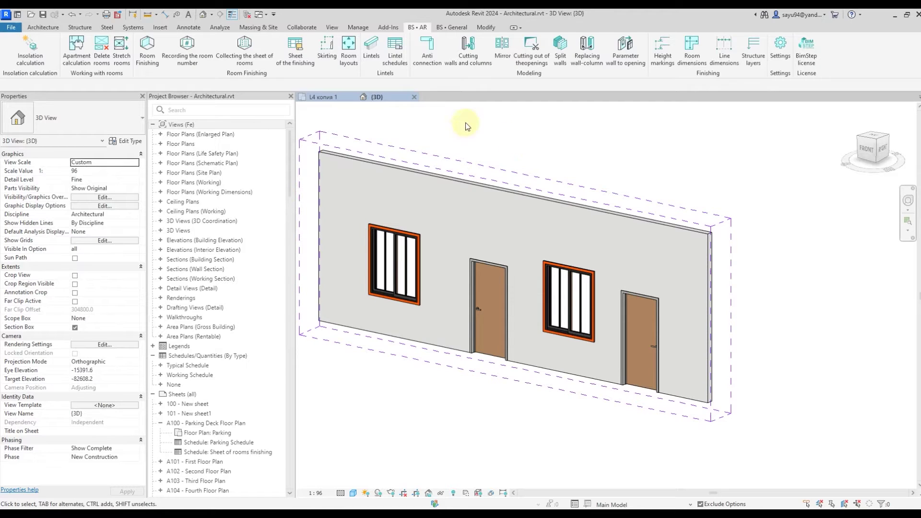
- Start a BimStep lintel on the left window and choose the Single corner lintel type
left_click(372, 58)
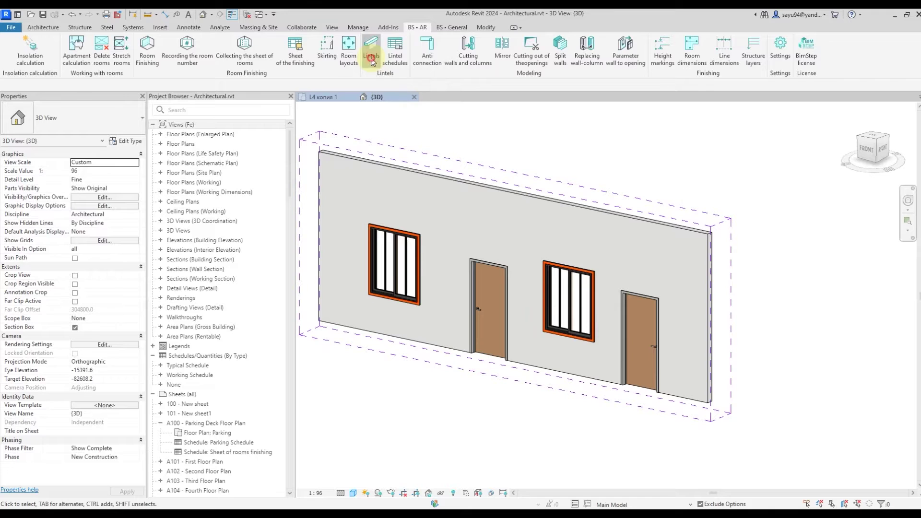
left_click(397, 258)
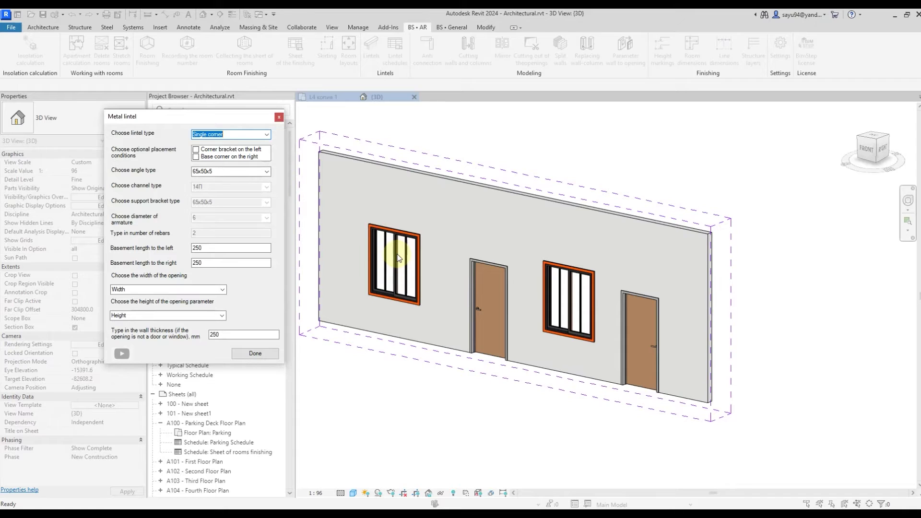
left_click(266, 135)
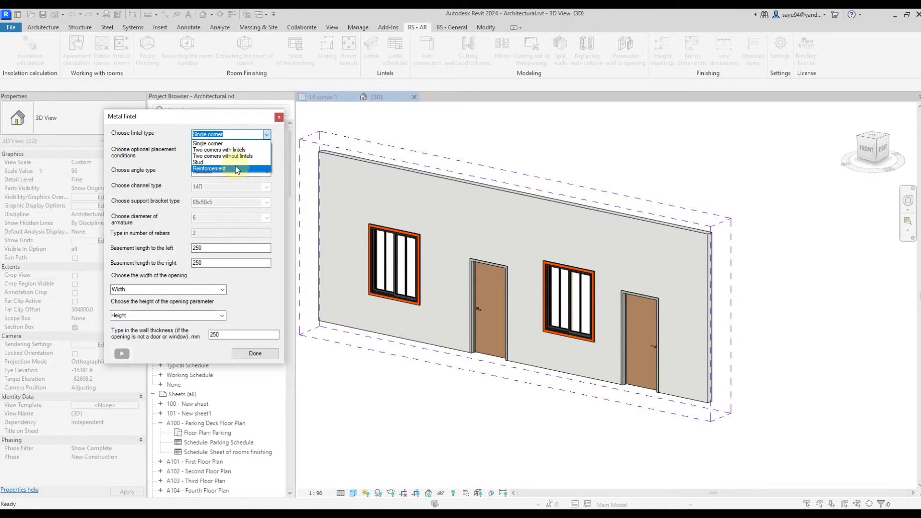
left_click(238, 144)
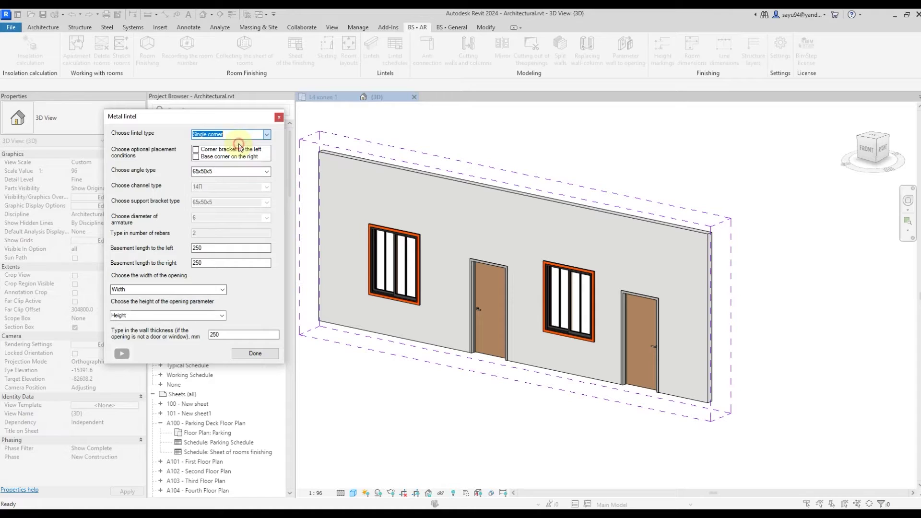
left_click(267, 173)
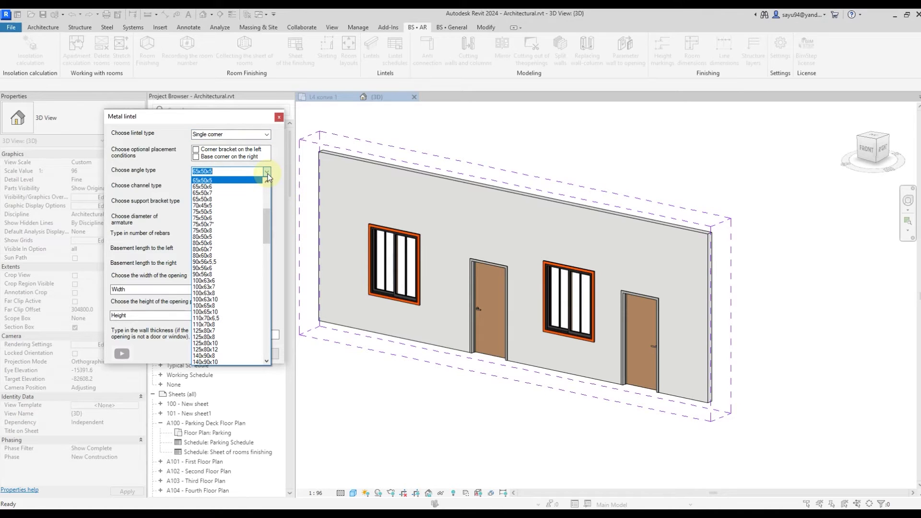
left_click(267, 174)
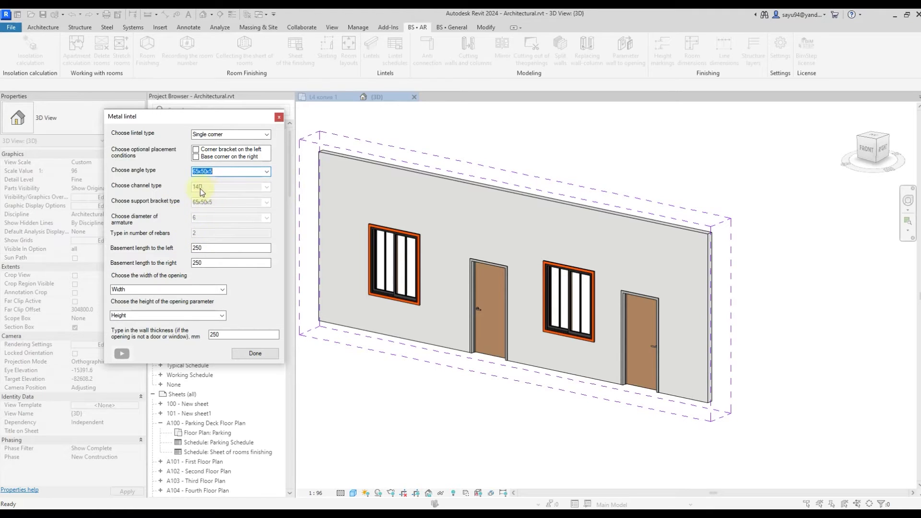
double_click(206, 247)
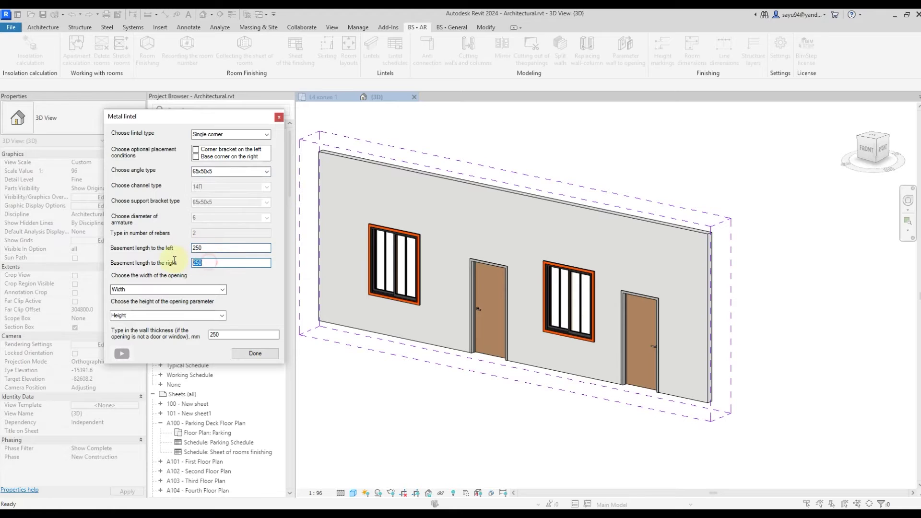
double_click(197, 263)
left_click(211, 248)
double_click(201, 263)
left_click(223, 289)
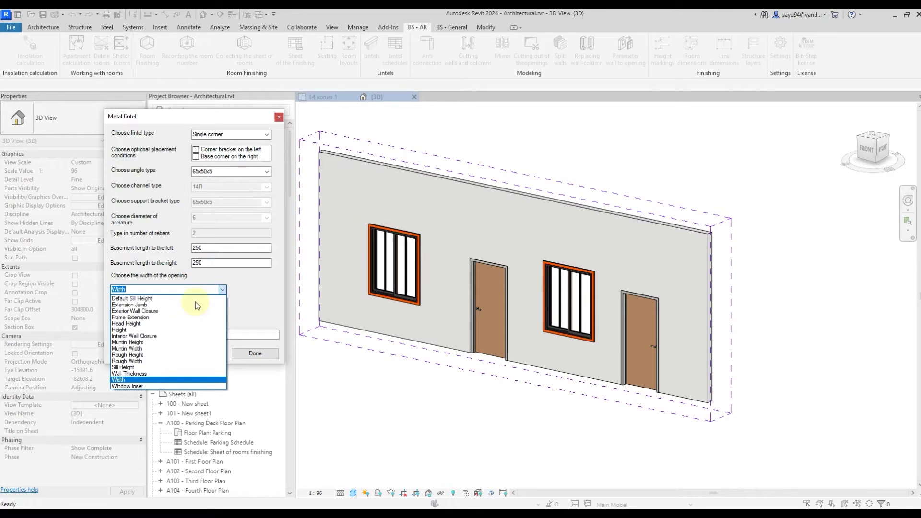
left_click(120, 380)
left_click(222, 318)
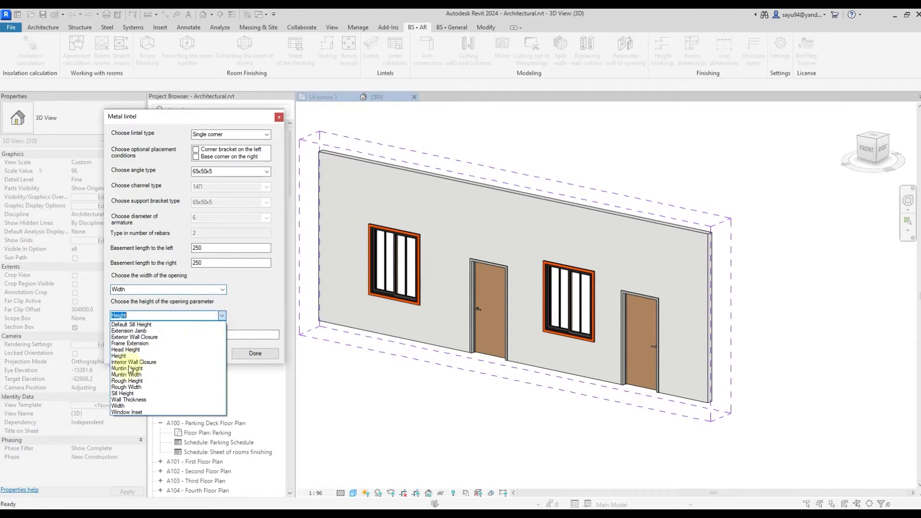
left_click(132, 362)
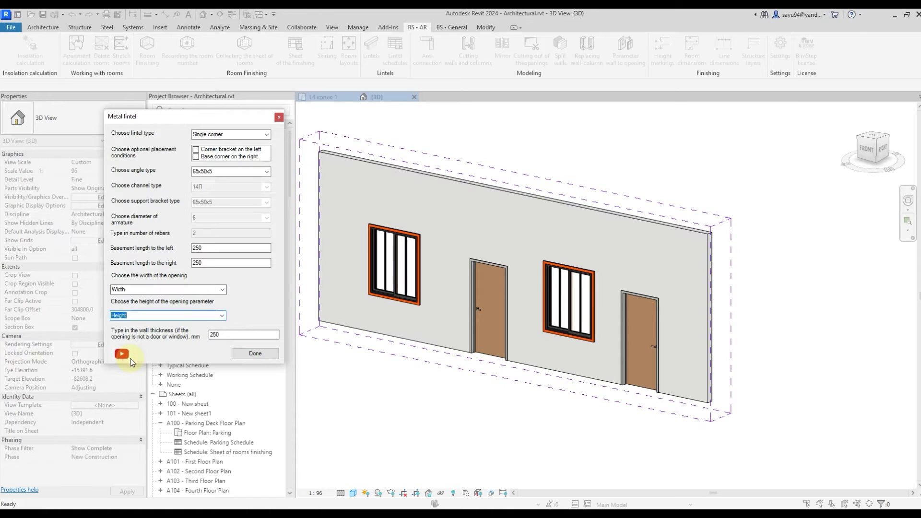
key("Tab")
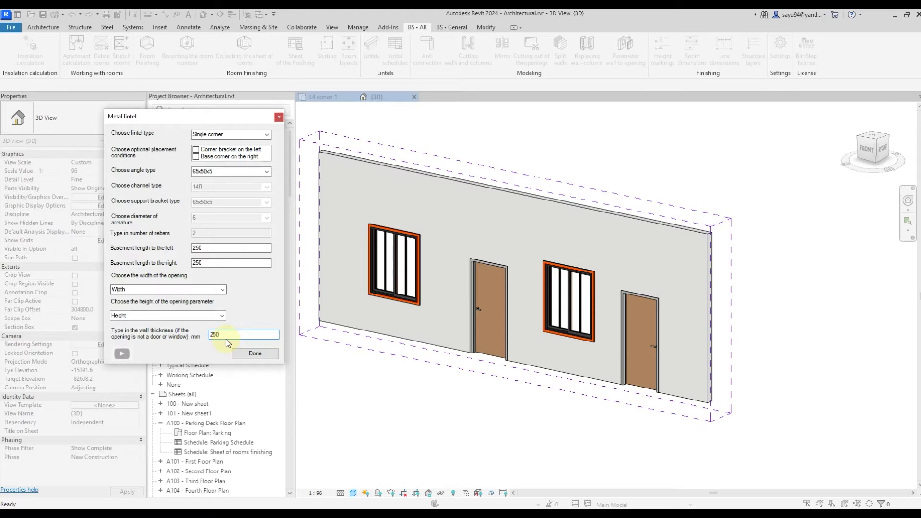
left_click(247, 351)
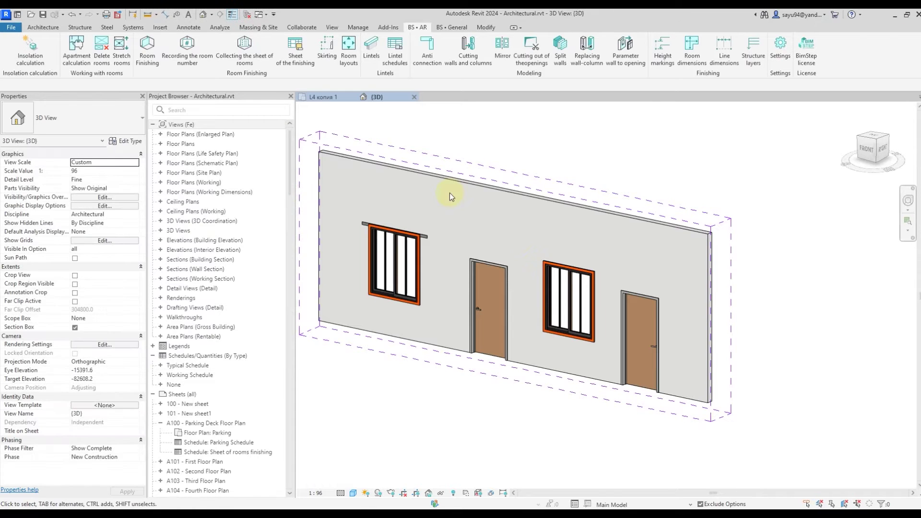
- Temporarily hide the wall to reveal the new steel lintel over the left window
scroll(425, 240, "up", 2)
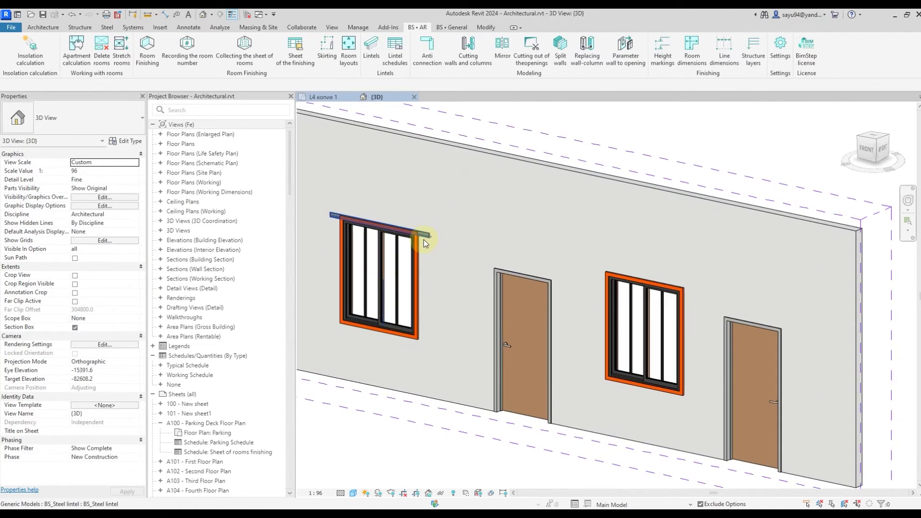
scroll(424, 240, "down", 3)
left_click(442, 194)
key("h")
key("h")
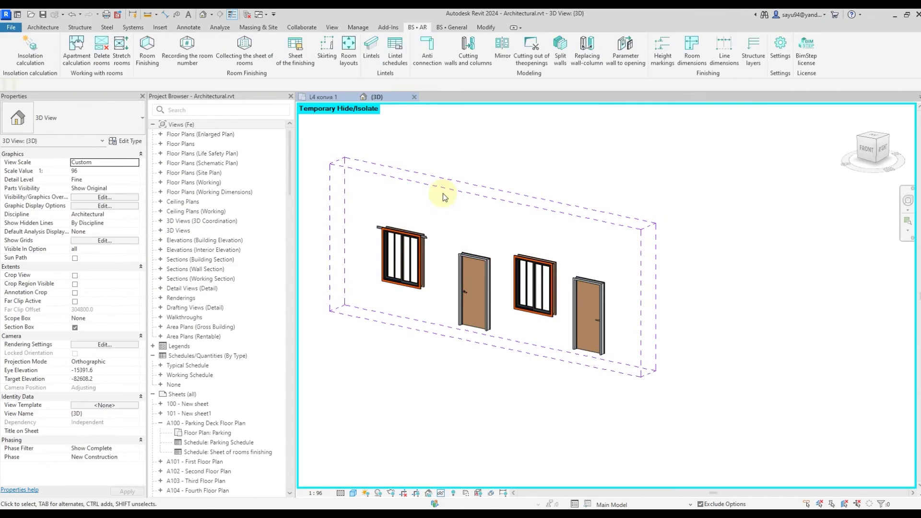
scroll(435, 245, "up", 5)
left_click(435, 246)
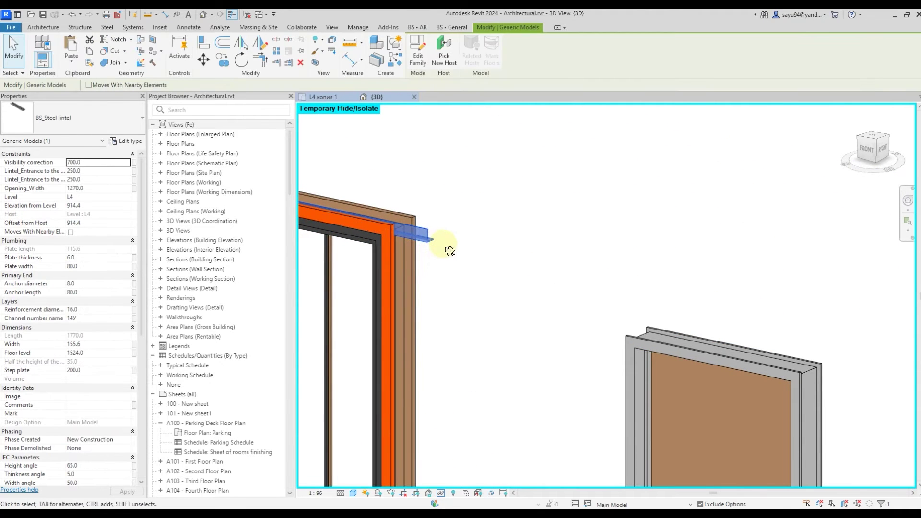
- Orbit and pan the 3D view to inspect the lintel and frame the whole wall
middle_click_drag(446, 247, 404, 241, "shift")
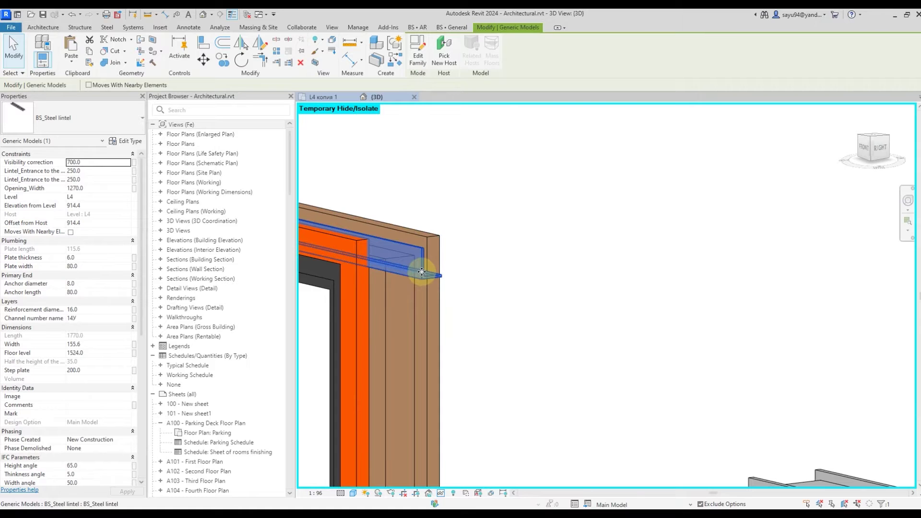
scroll(568, 277, "up", 3)
scroll(568, 273, "down", 2)
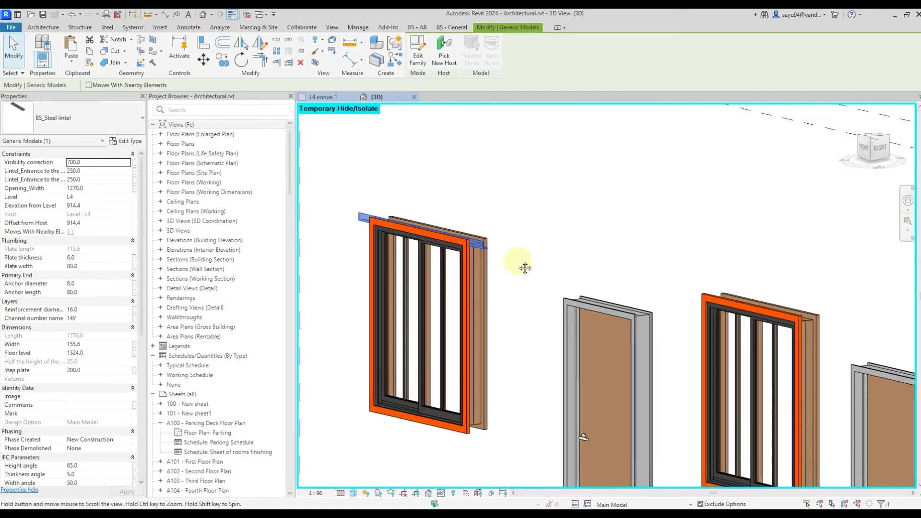
scroll(526, 268, "down", 4)
left_click(577, 273)
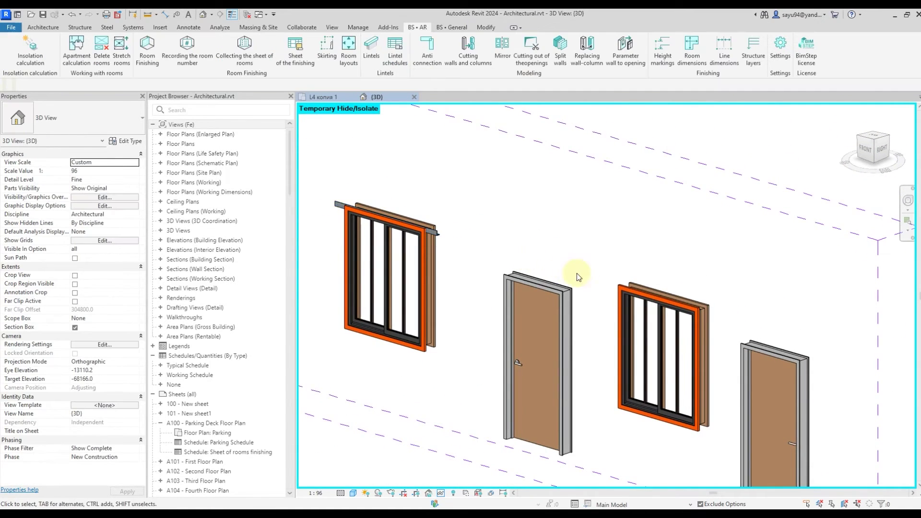
scroll(476, 243, "down", 5)
middle_click_drag(485, 245, 532, 253)
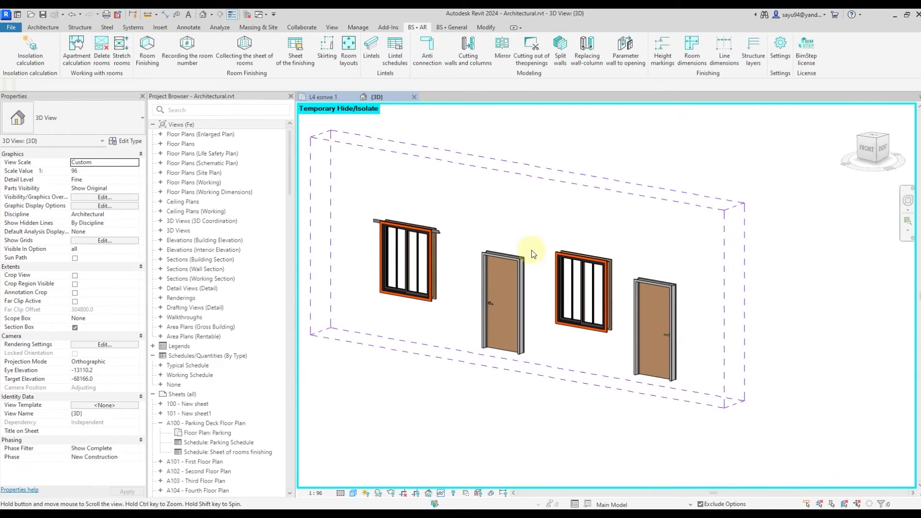
- Place a Two corners with lintels lintel over the left door, left corner bracket, left basement length 0
left_click(372, 47)
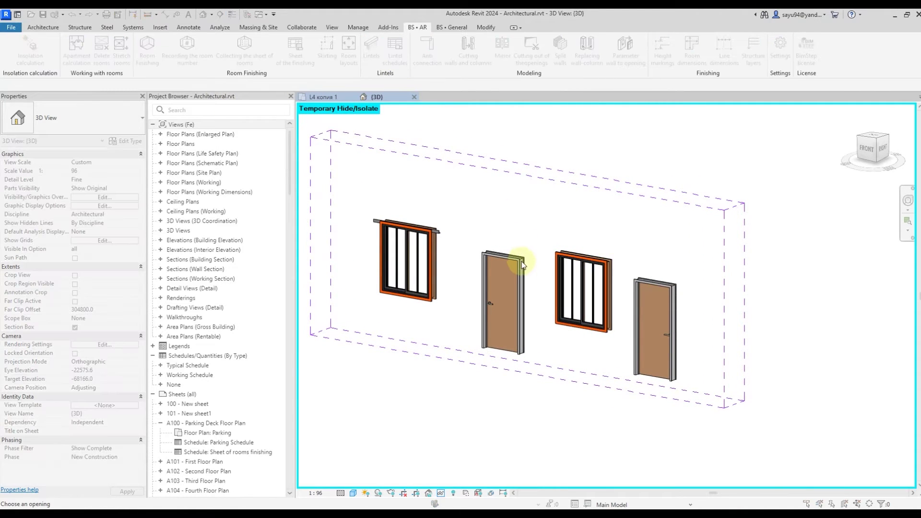
left_click(521, 264)
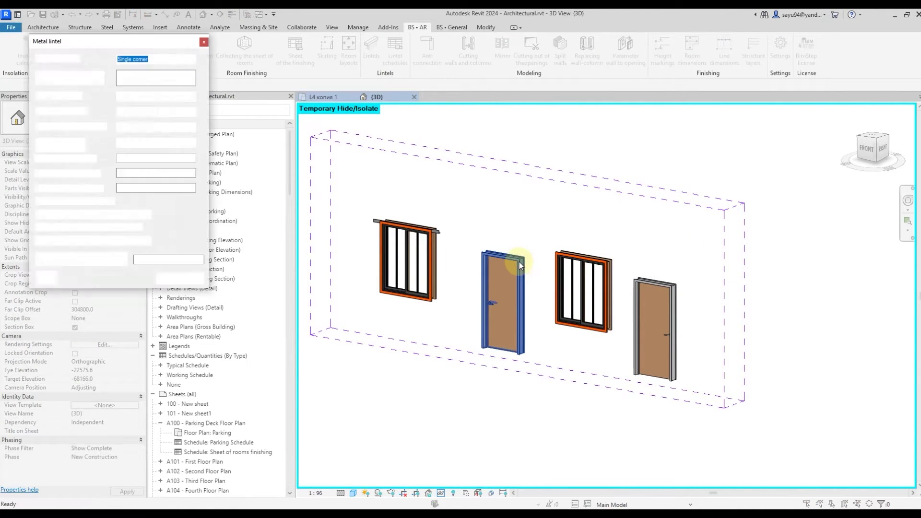
left_click(192, 59)
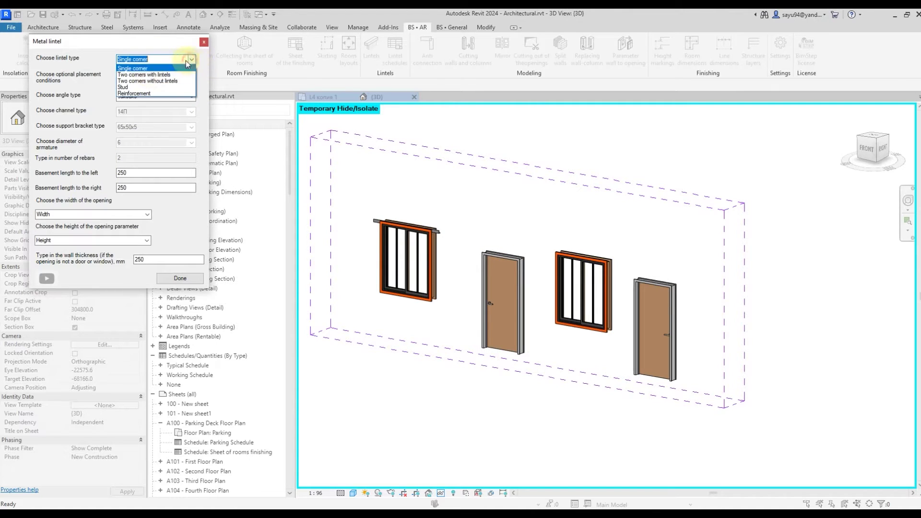
left_click(147, 75)
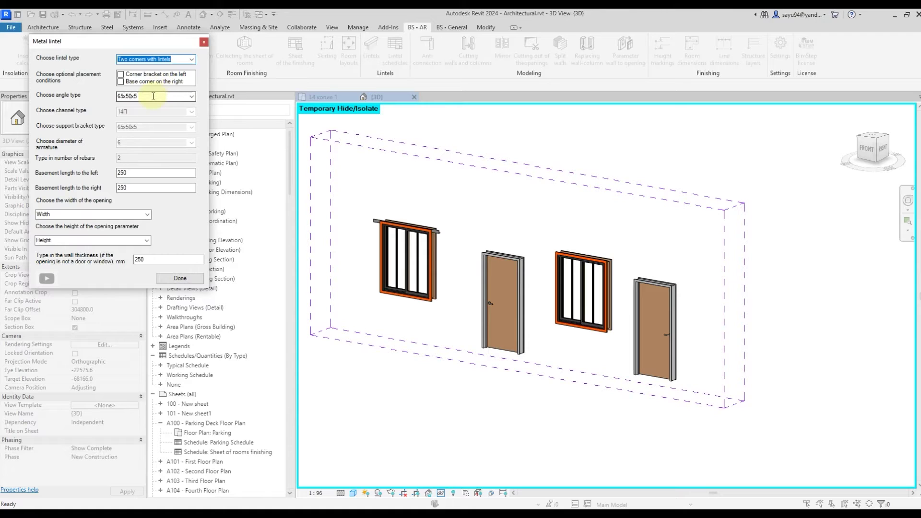
left_click_drag(153, 96, 115, 96)
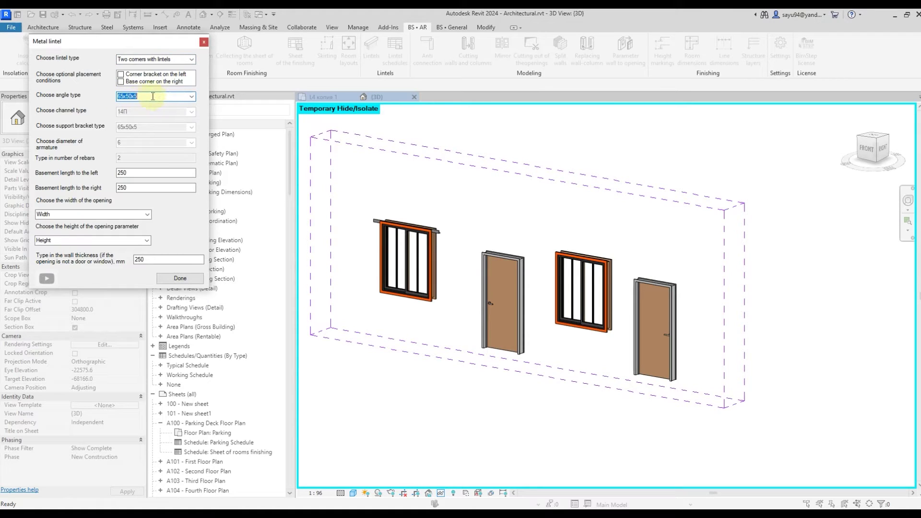
left_click(121, 75)
left_click(150, 127)
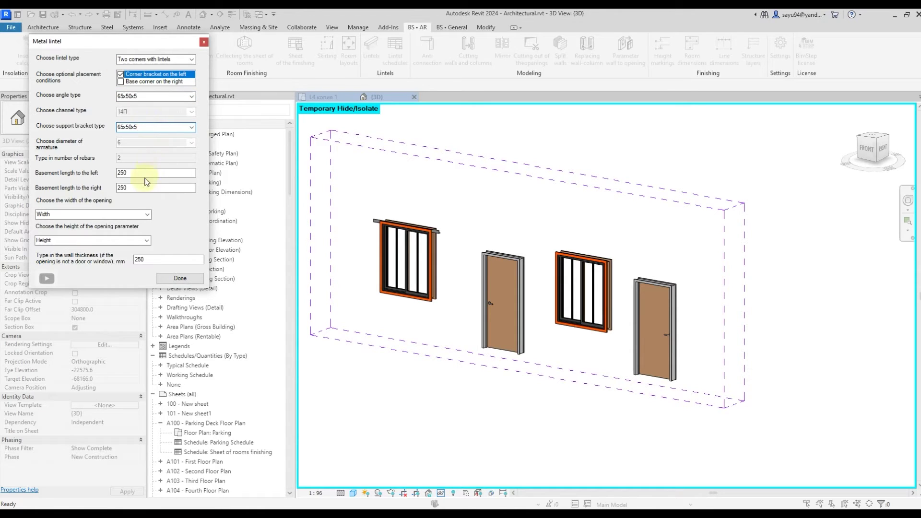
double_click(125, 173)
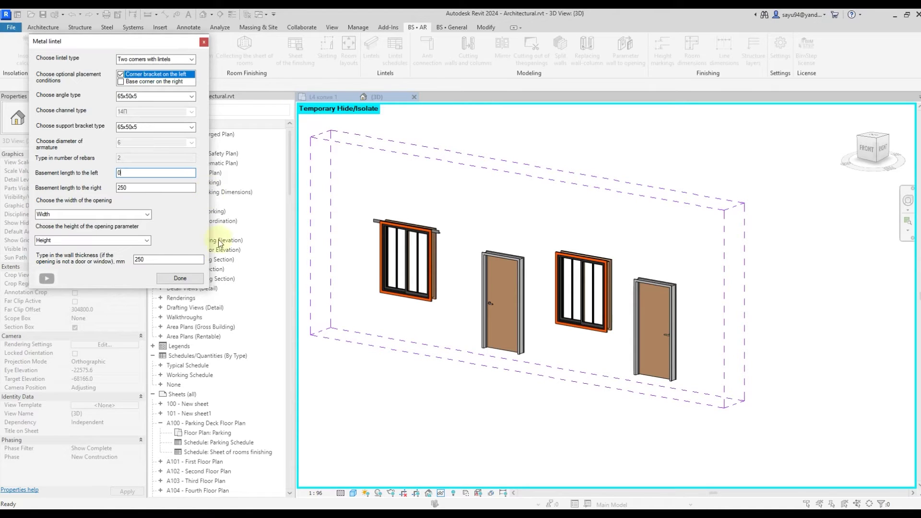
left_click(181, 279)
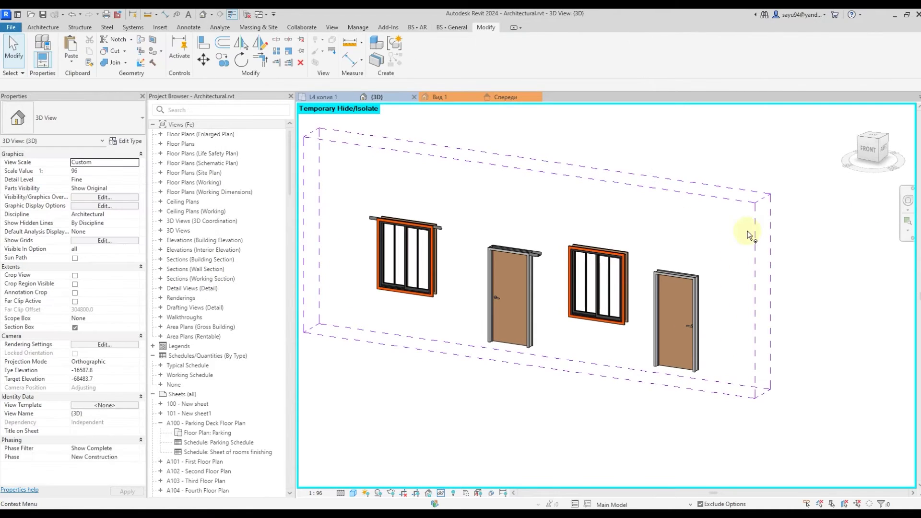
scroll(531, 251, "up", 5)
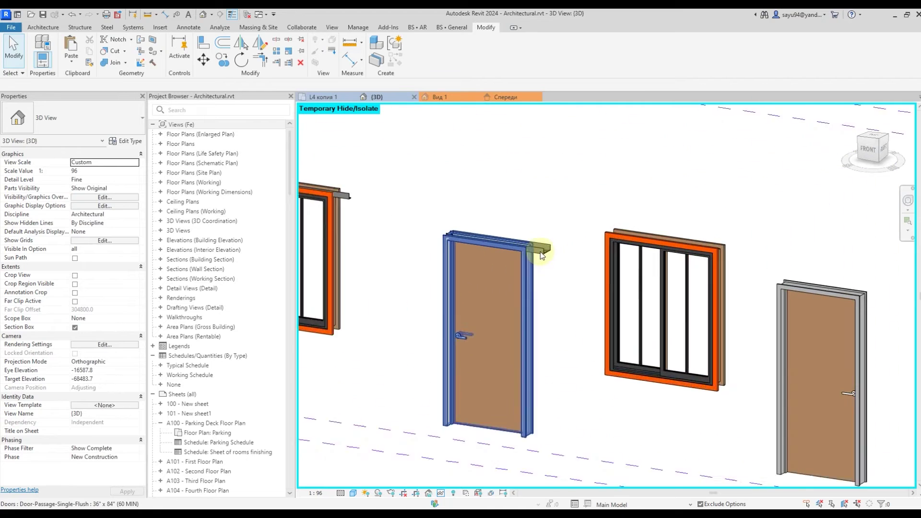
left_click(445, 235)
scroll(446, 235, "up", 2)
mouse_move(443, 236)
middle_mouse_down("shift")
mouse_move(479, 236)
mouse_move(456, 226)
mouse_move(382, 232)
mouse_move(446, 239)
middle_mouse_up("shift")
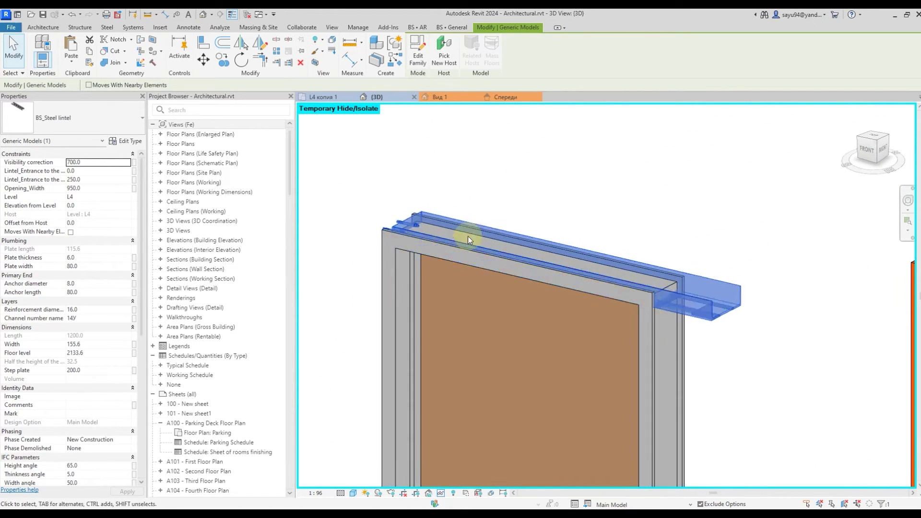
key("h")
key("i")
middle_click_drag(501, 228, 560, 294, "shift")
left_click(644, 271)
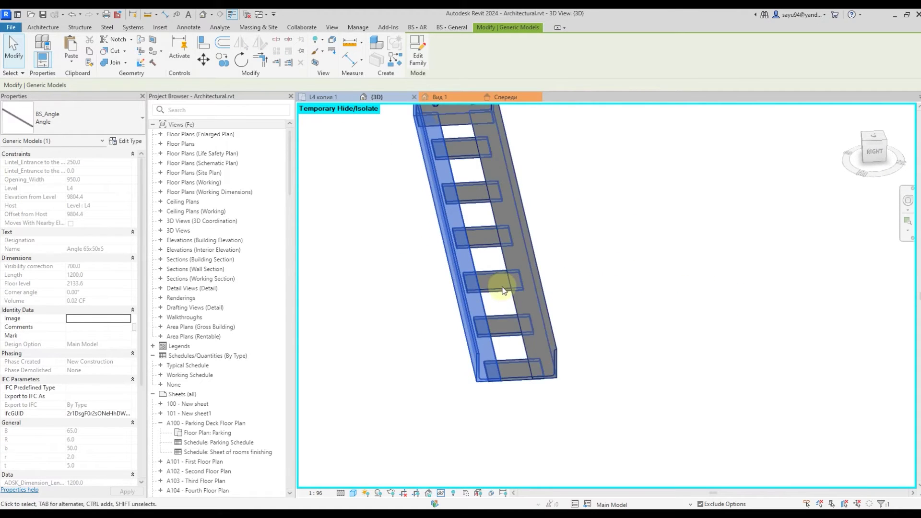
left_click(495, 271)
middle_click_drag(495, 272, 545, 257, "shift")
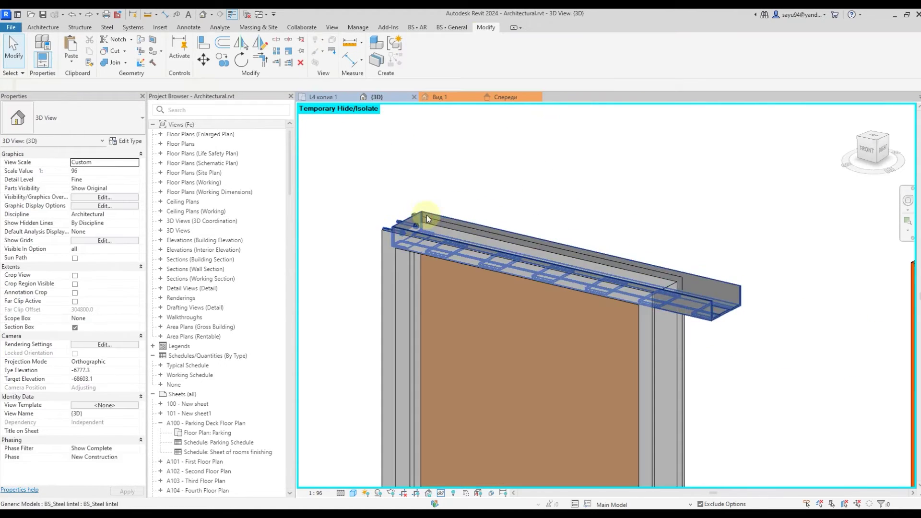
left_click(426, 215)
middle_click_drag(411, 226, 401, 272, "shift")
scroll(407, 278, "down", 10)
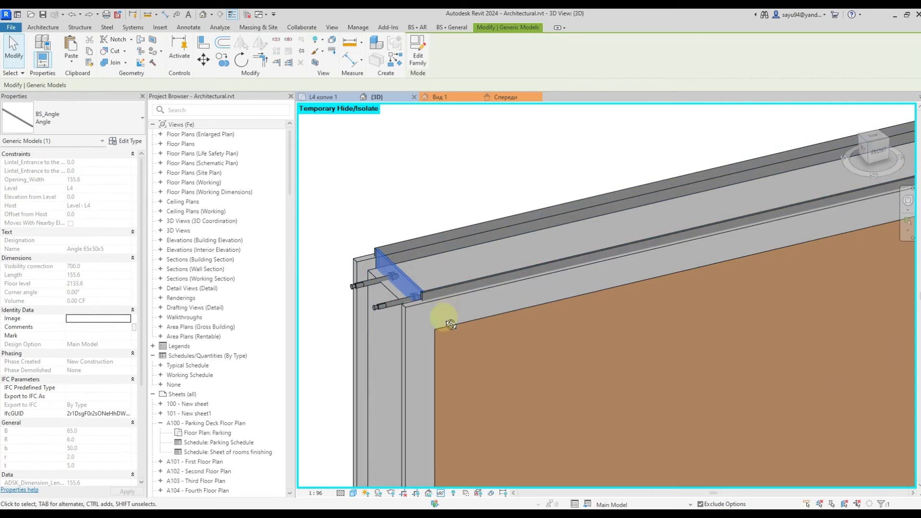
key("Escape")
scroll(474, 247, "up", 2)
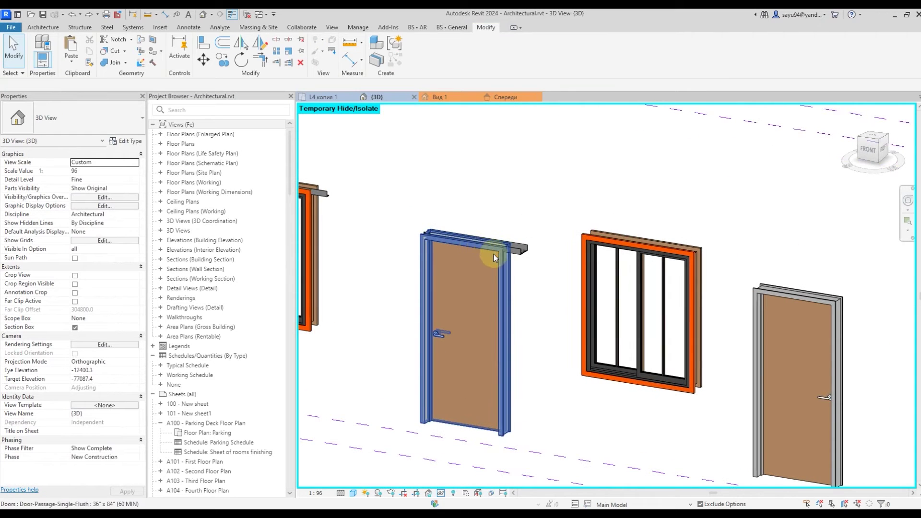
left_click(518, 255)
left_click(429, 222)
left_click(504, 267)
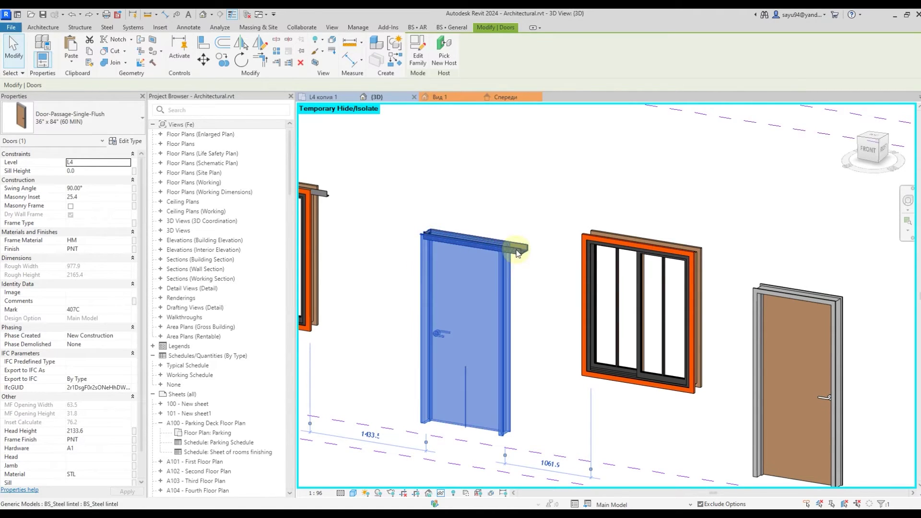
scroll(429, 231, "up", 3)
scroll(428, 232, "up", 2)
left_click(425, 233)
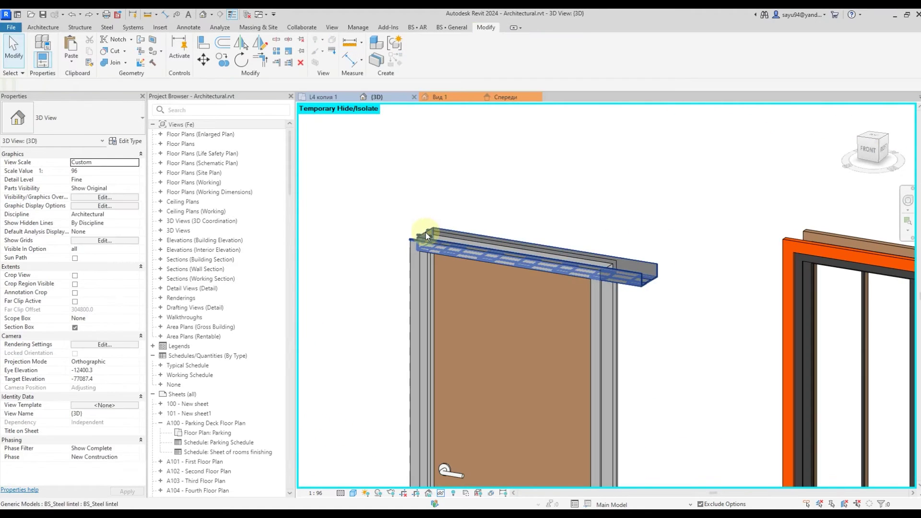
key("Tab")
left_click(425, 232)
scroll(425, 232, "up", 2)
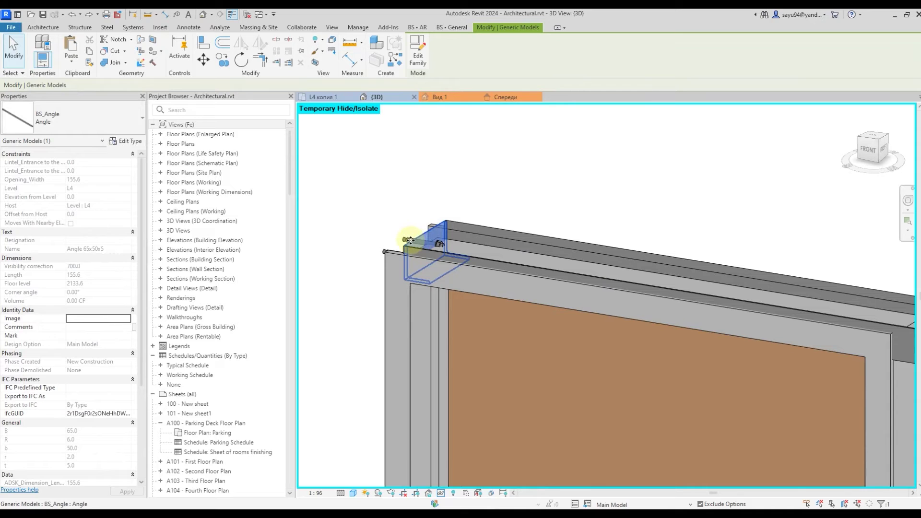
left_click(404, 242)
scroll(404, 243, "down", 1)
key("Escape")
scroll(467, 258, "down", 4)
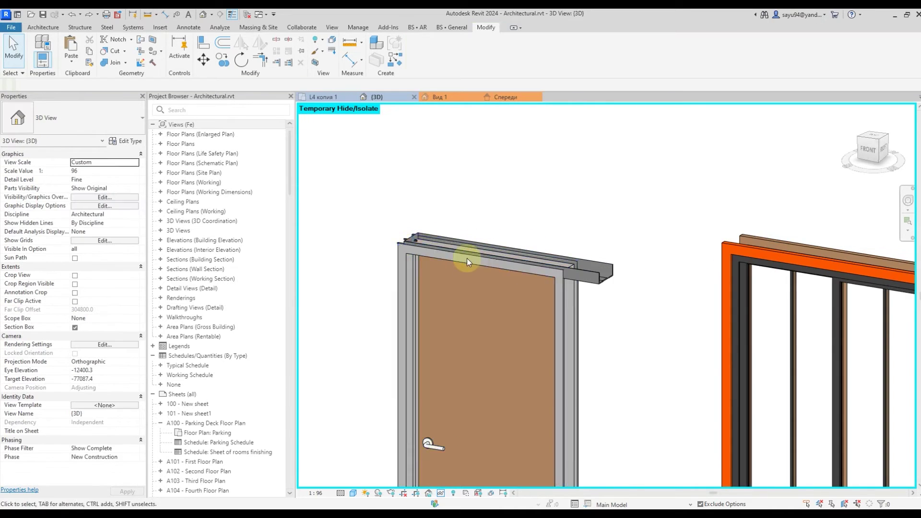
middle_click_drag(574, 294, 571, 260, "shift")
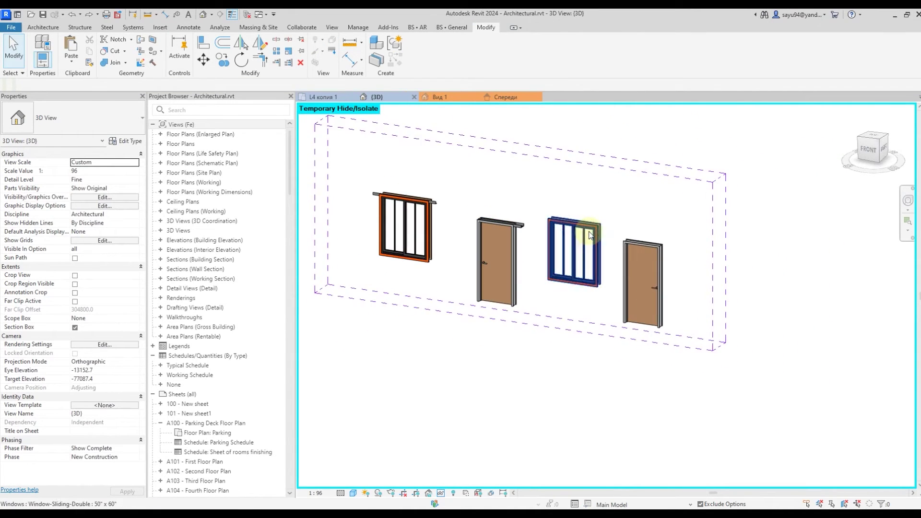
scroll(571, 260, "up", 2)
left_click(415, 28)
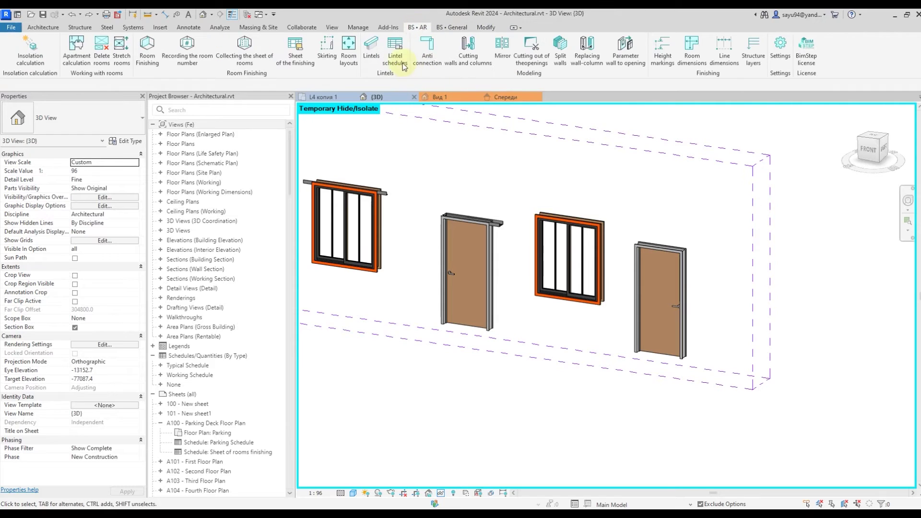
left_click(371, 47)
left_click(560, 234)
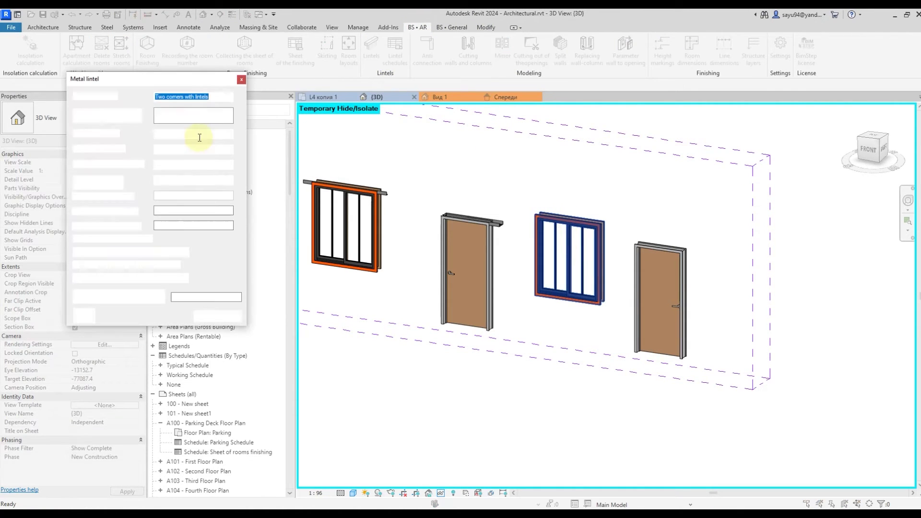
left_click(227, 97)
left_click(179, 129)
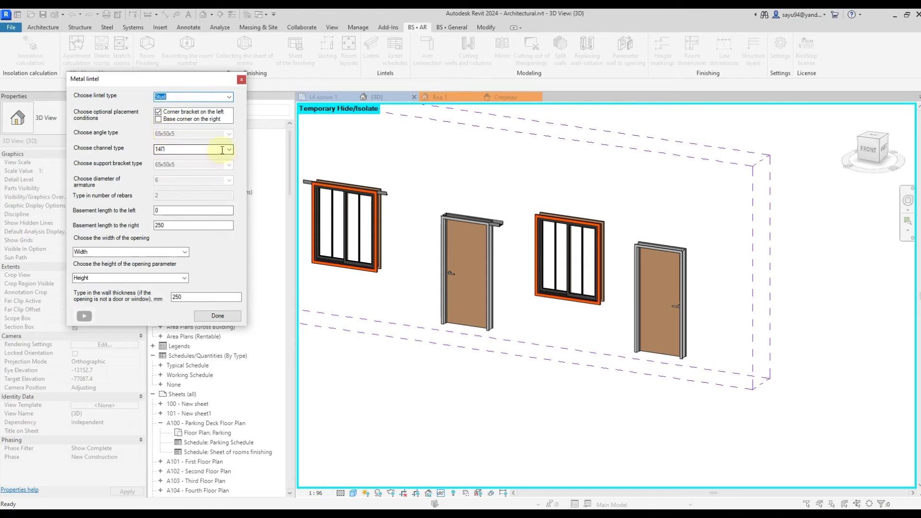
left_click(158, 112)
double_click(171, 211)
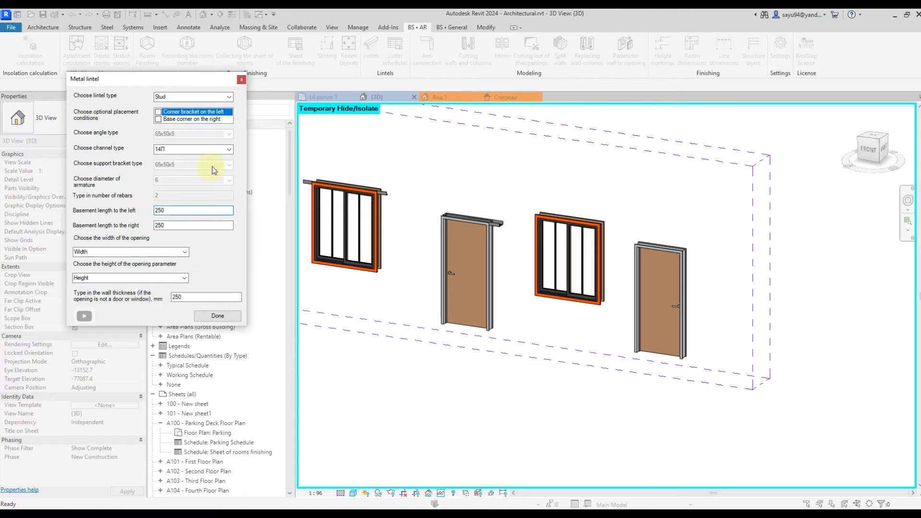
left_click(226, 149)
left_click(226, 234)
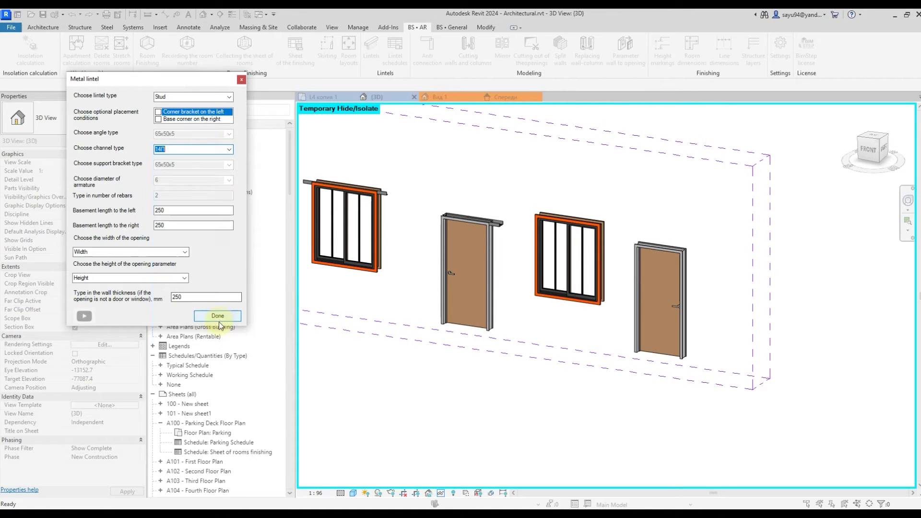
left_click(218, 318)
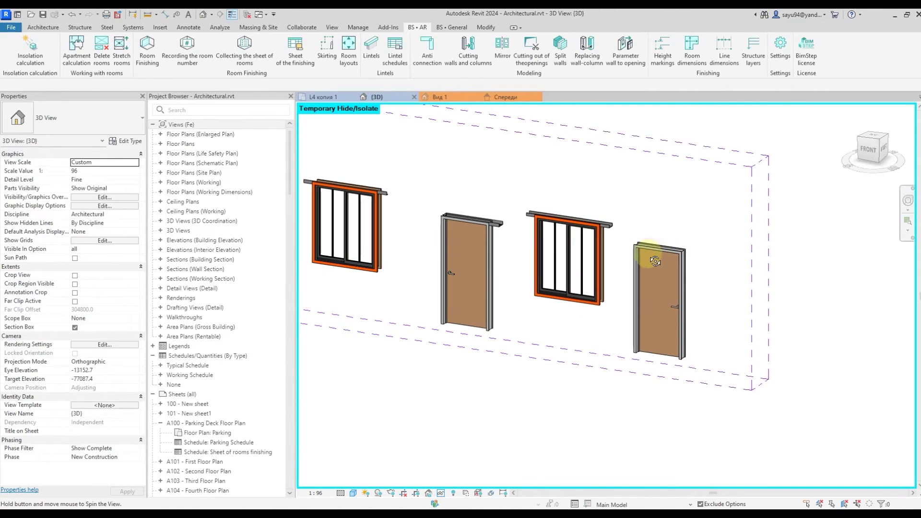
scroll(597, 254, "up", 6)
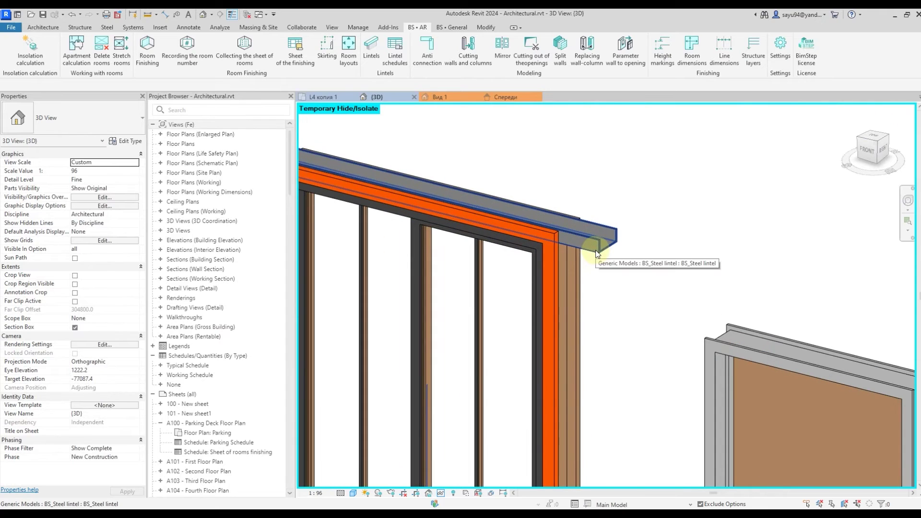
left_click(598, 254)
middle_click_drag(597, 255, 526, 214, "shift")
scroll(548, 225, "down", 6)
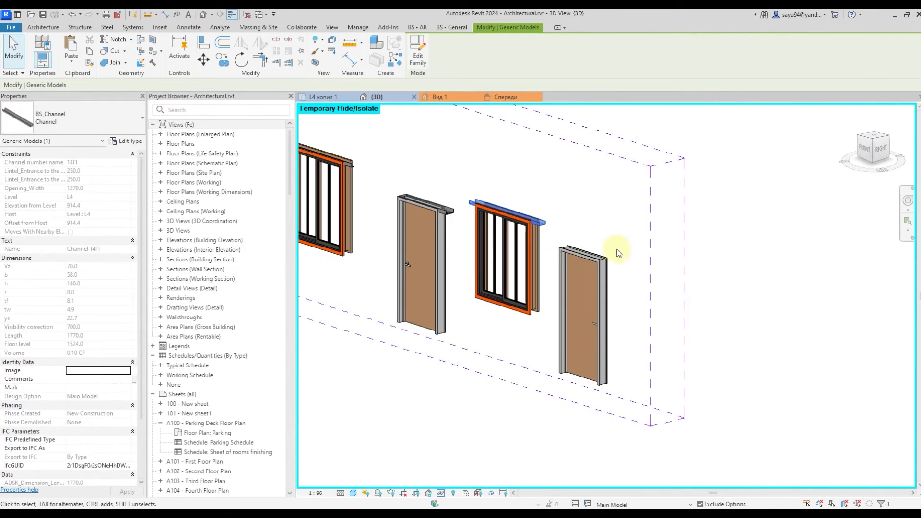
left_click(629, 244)
scroll(628, 243, "down", 3)
mouse_move(627, 240)
middle_mouse_down("shift")
mouse_move(649, 257)
mouse_move(626, 256)
middle_mouse_up("shift")
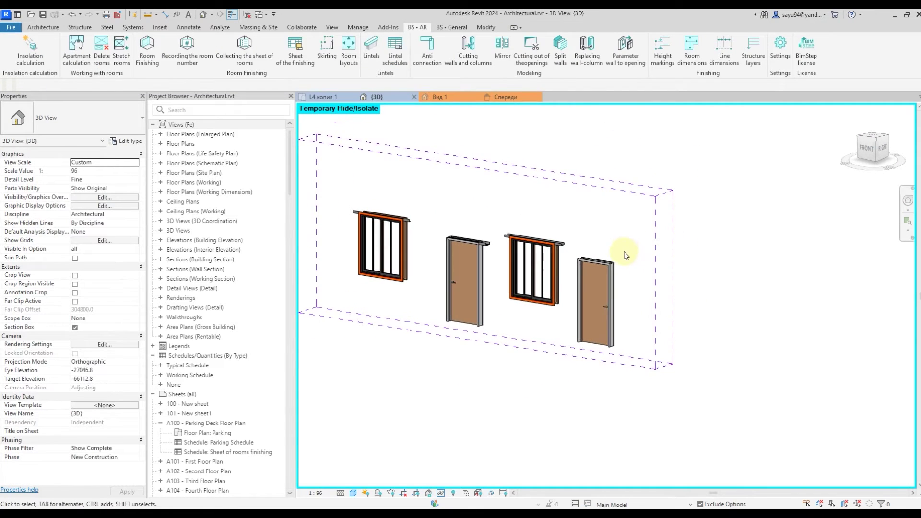
scroll(384, 240, "up", 3)
- Place a Reinforcement lintel with three 12 mm bars over the right-hand door
left_click(371, 48)
left_click(519, 243)
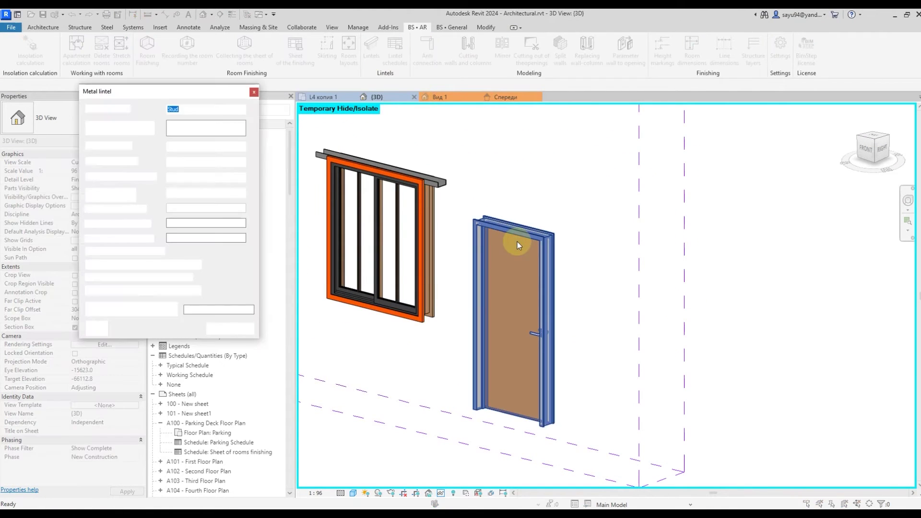
left_click(243, 109)
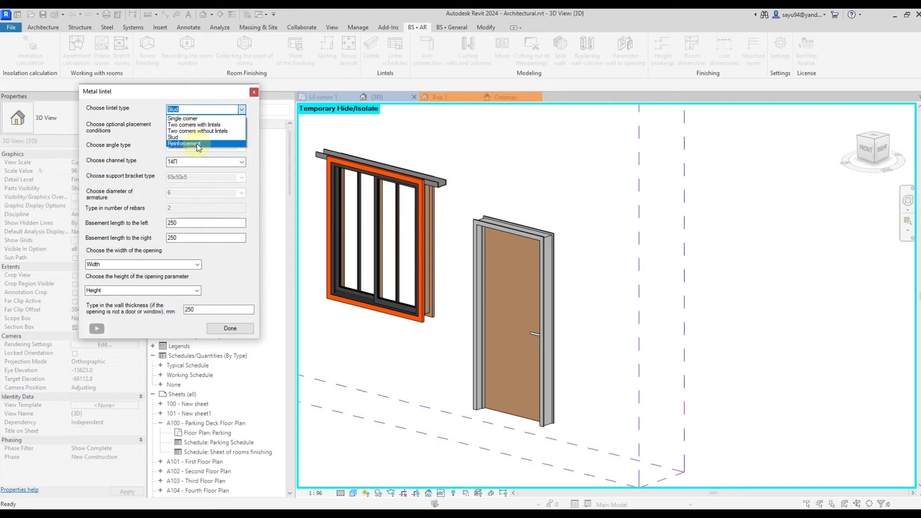
left_click(197, 143)
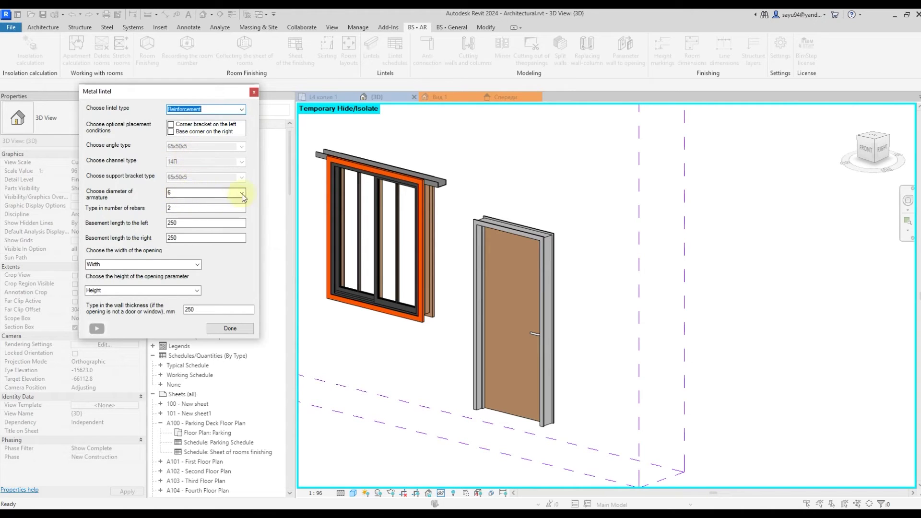
left_click(243, 195)
left_click(195, 221)
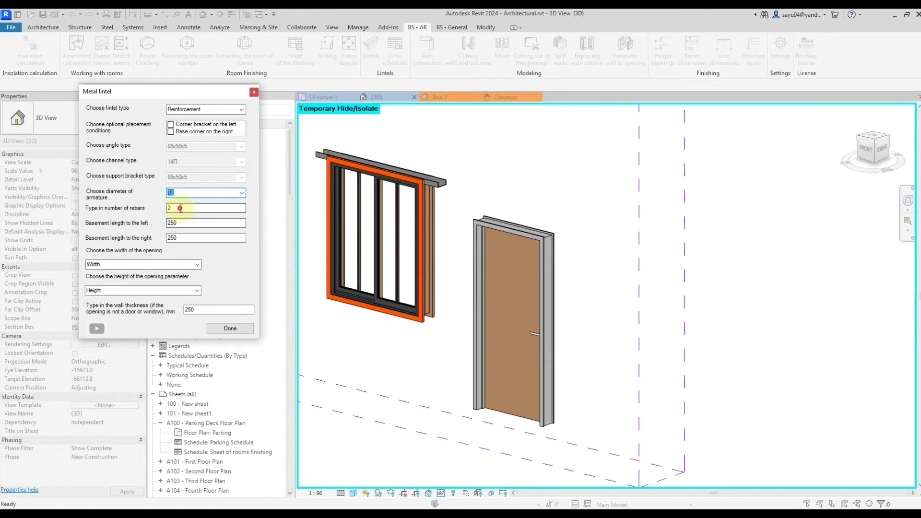
double_click(180, 208)
type("3")
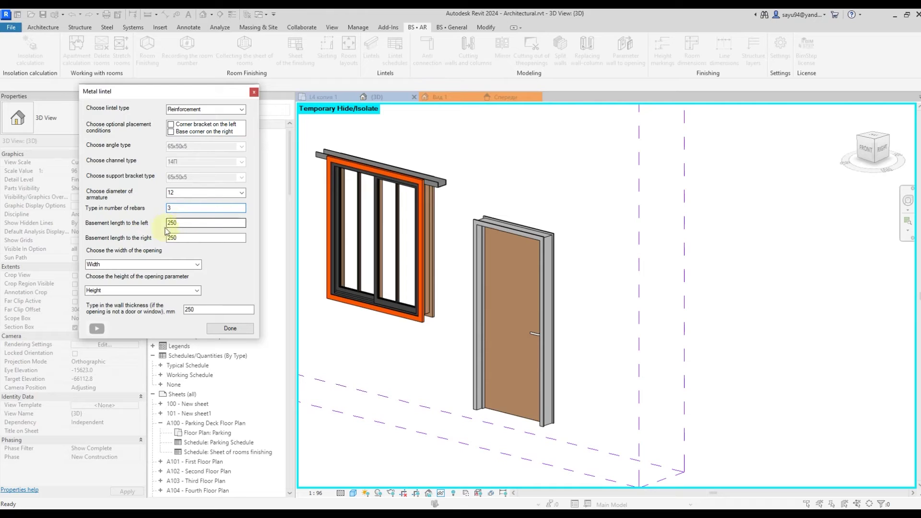
left_click(227, 326)
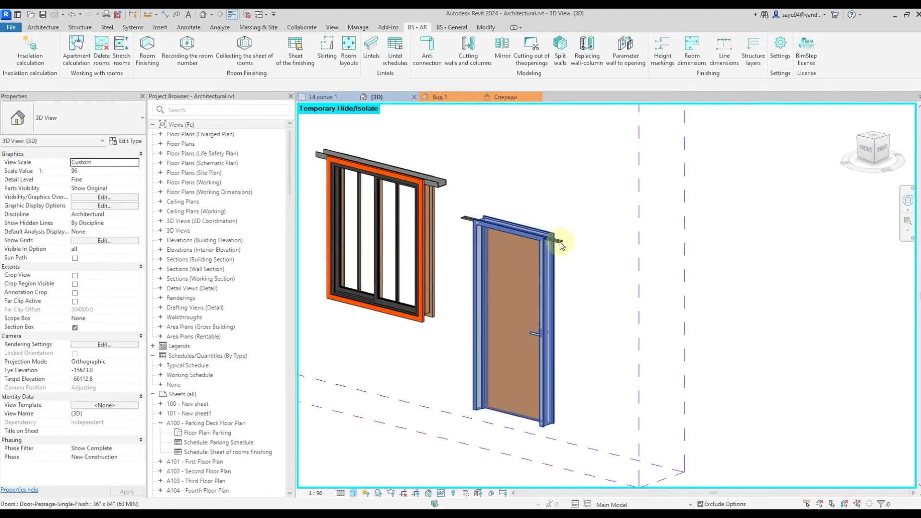
- Select one of the new reinforcement bars to check its properties, then deselect it
scroll(564, 250, "up", 5)
left_click(566, 251)
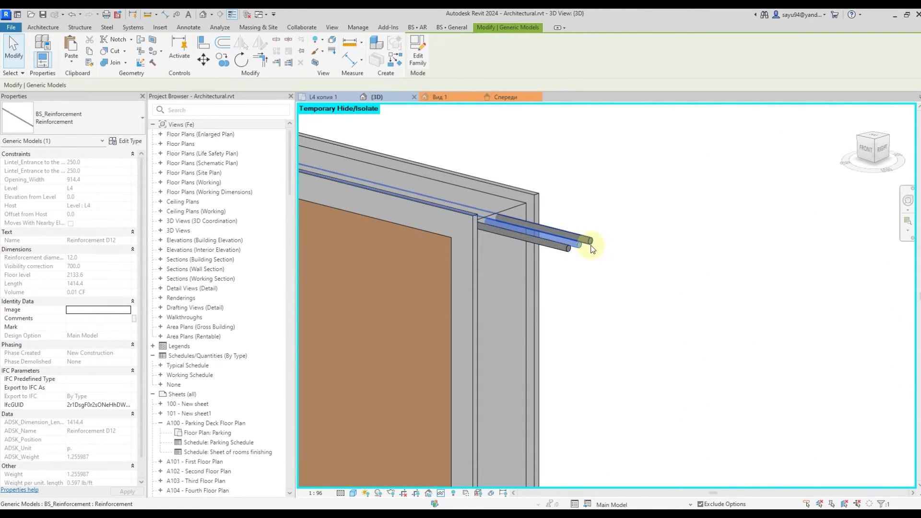
key("Escape")
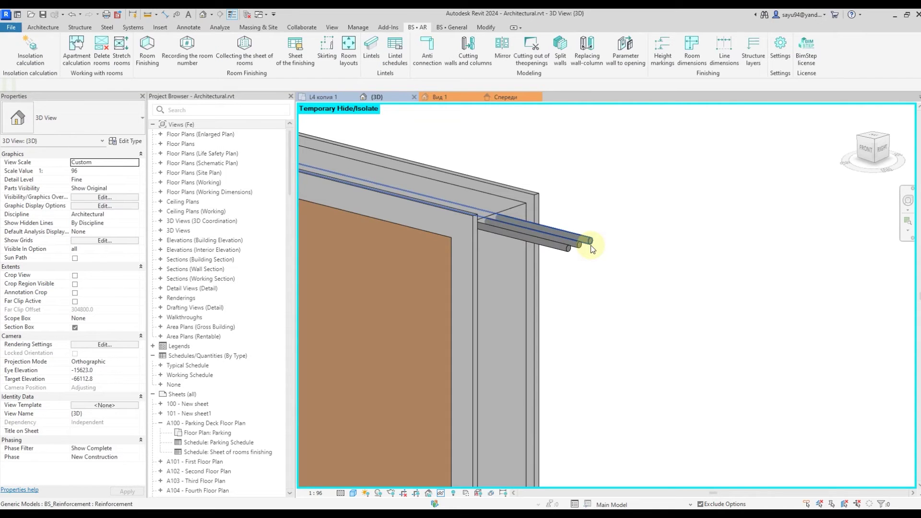
scroll(593, 244, "down", 5)
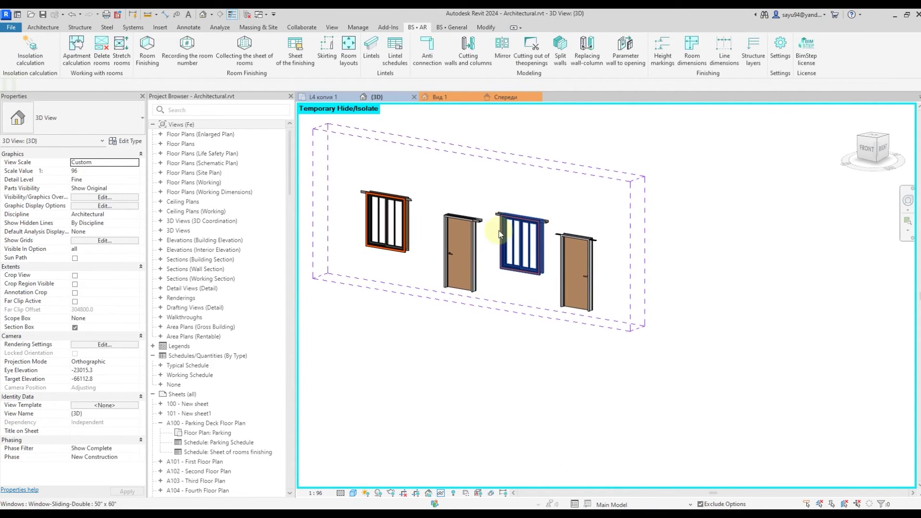
- Reset the temporary hide with HR to show the wall, then select the first door's lintel
scroll(531, 245, "up", 2)
middle_click_drag(530, 245, 522, 247)
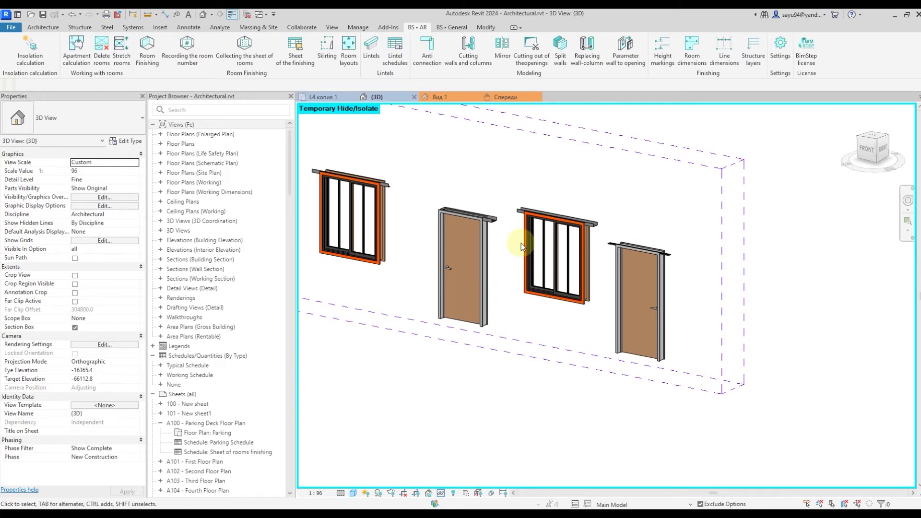
key("h")
key("r")
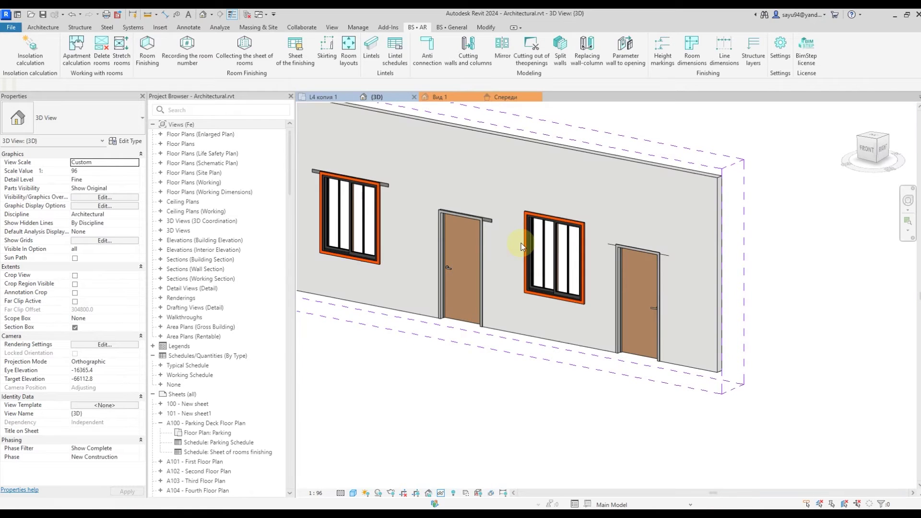
scroll(521, 241, "down", 3)
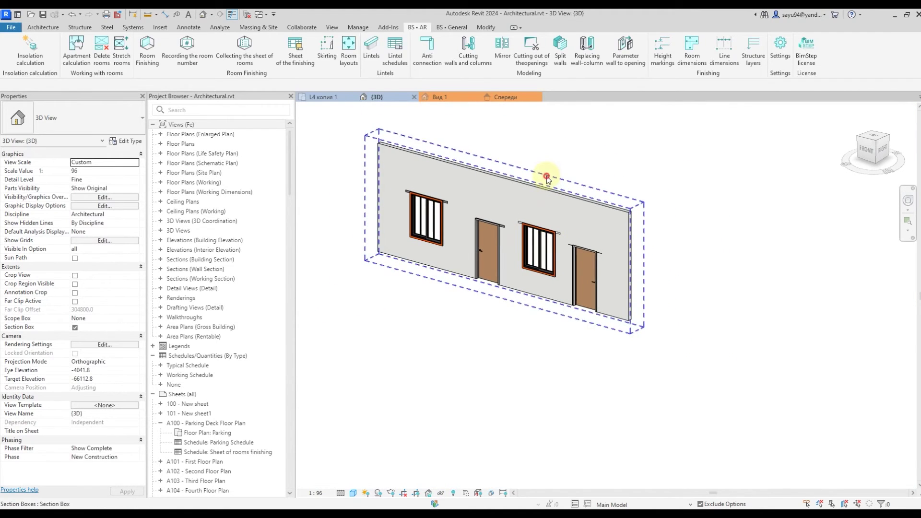
scroll(473, 239, "up", 2)
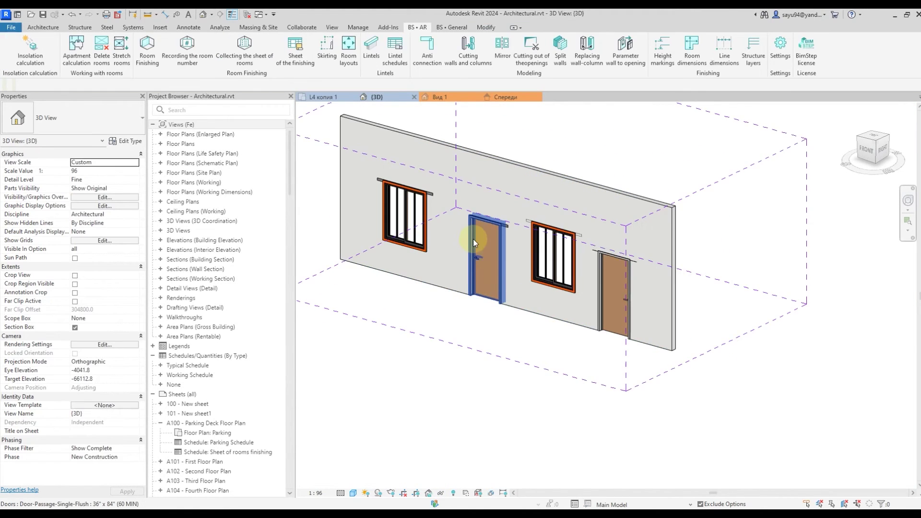
left_click(500, 223)
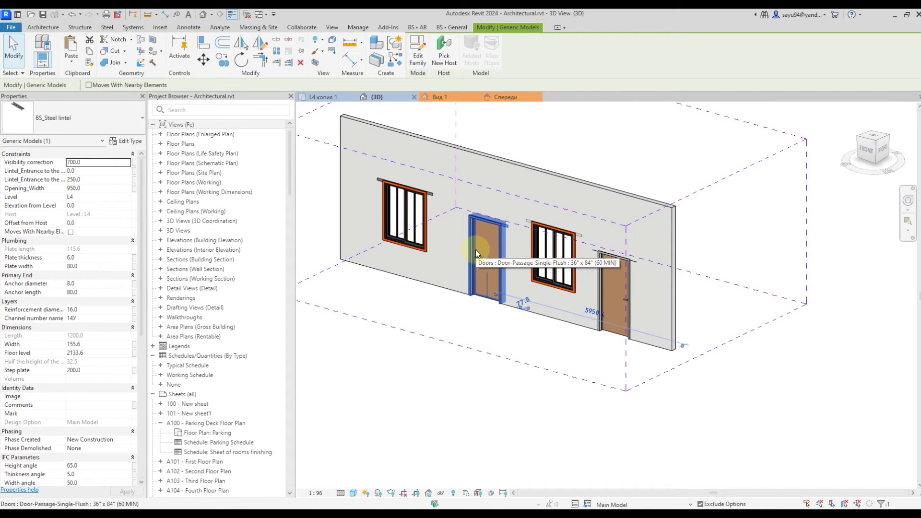
- Slide the left window further left along the wall, acknowledging the lintel relocation message
left_click(476, 250)
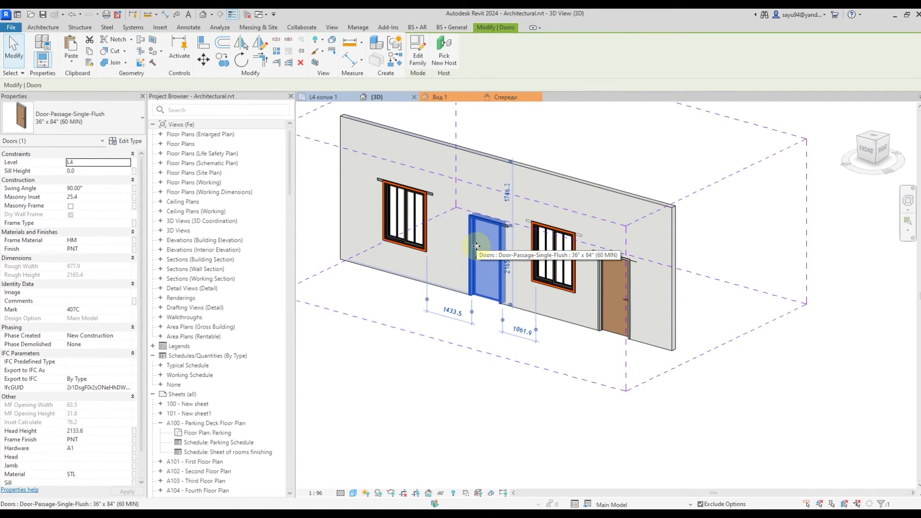
key("Escape")
left_click(474, 242)
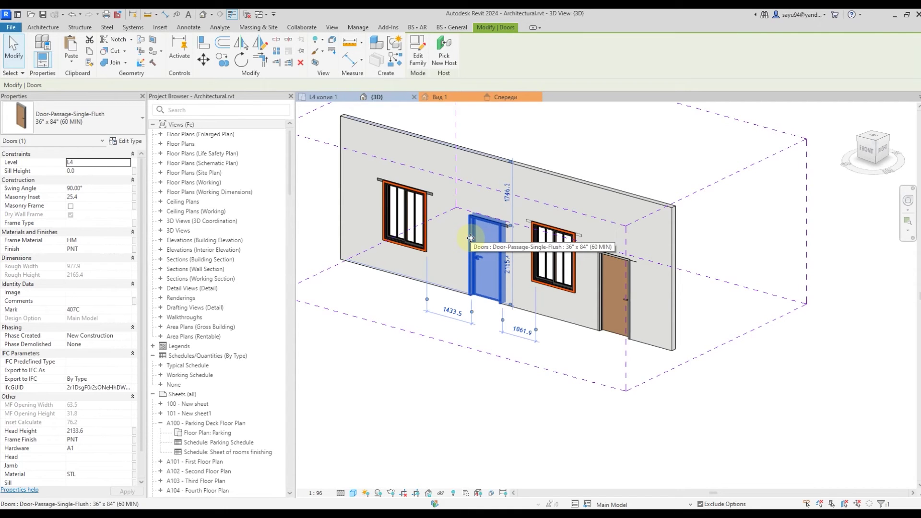
left_click(404, 213)
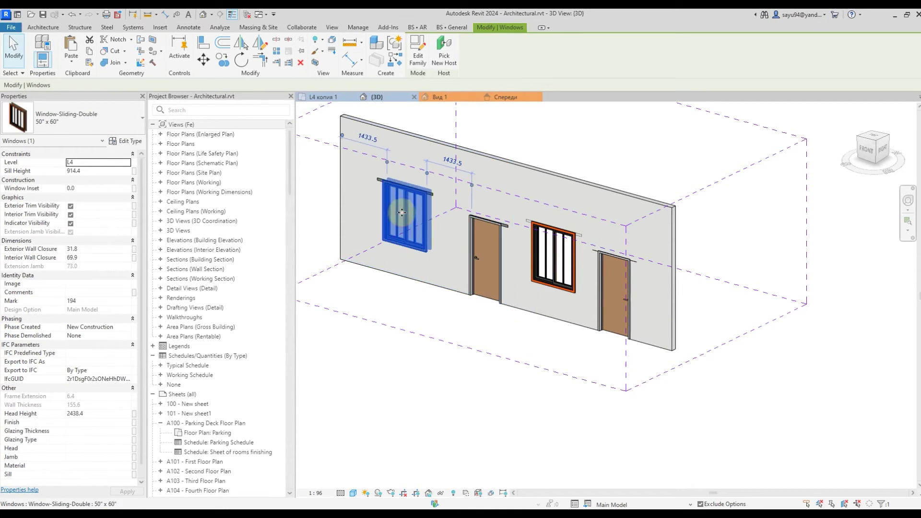
left_click_drag(404, 212, 383, 206)
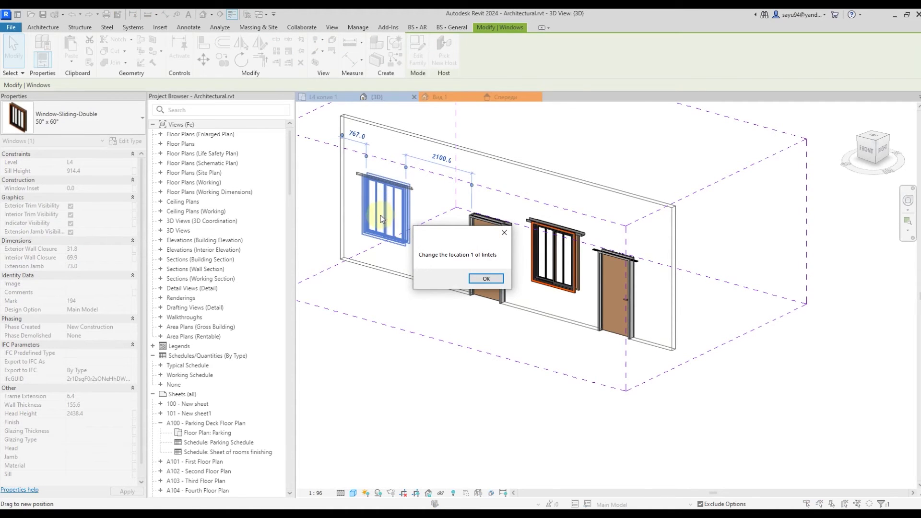
left_click(486, 278)
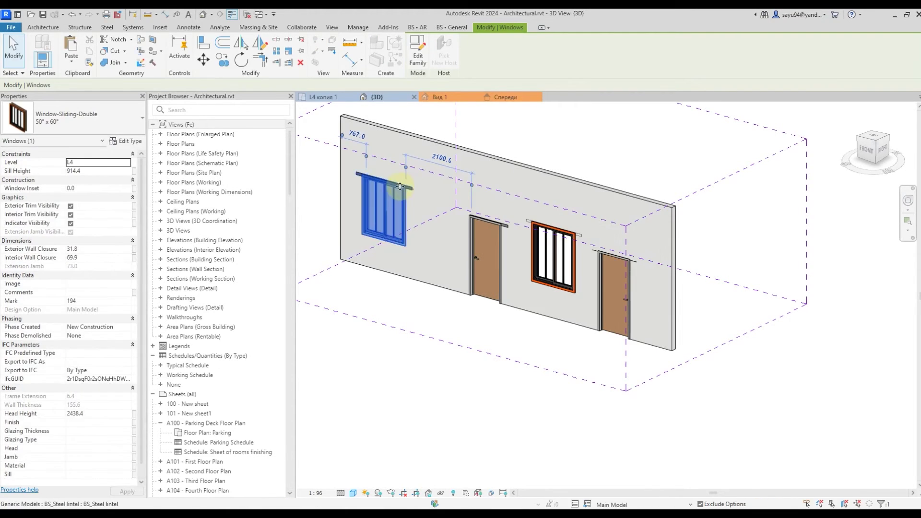
key("Escape")
- Move the first door left along the wall so its lintel follows it
left_click(476, 258)
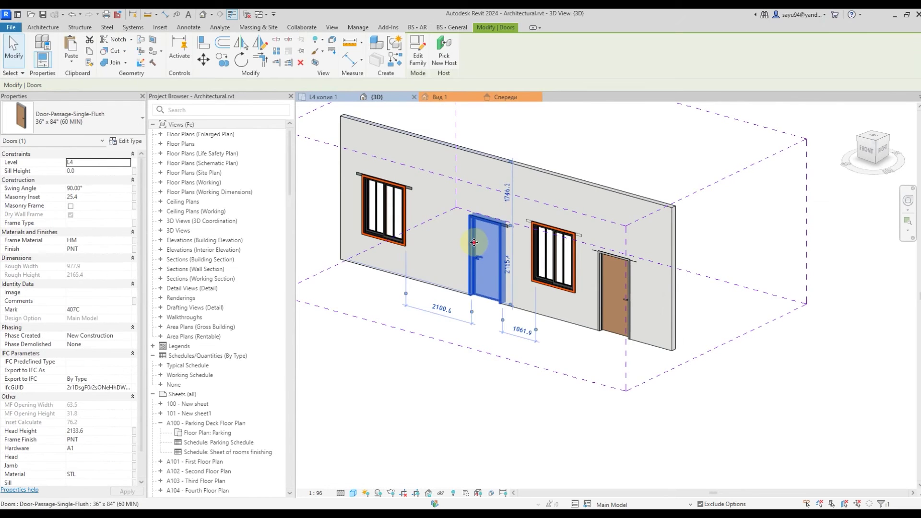
left_click_drag(479, 243, 441, 230)
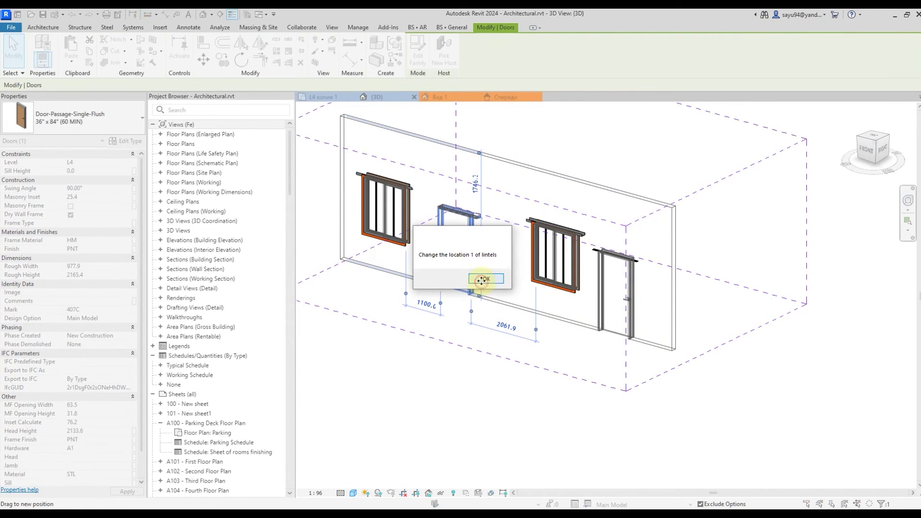
left_click(480, 280)
key("Escape")
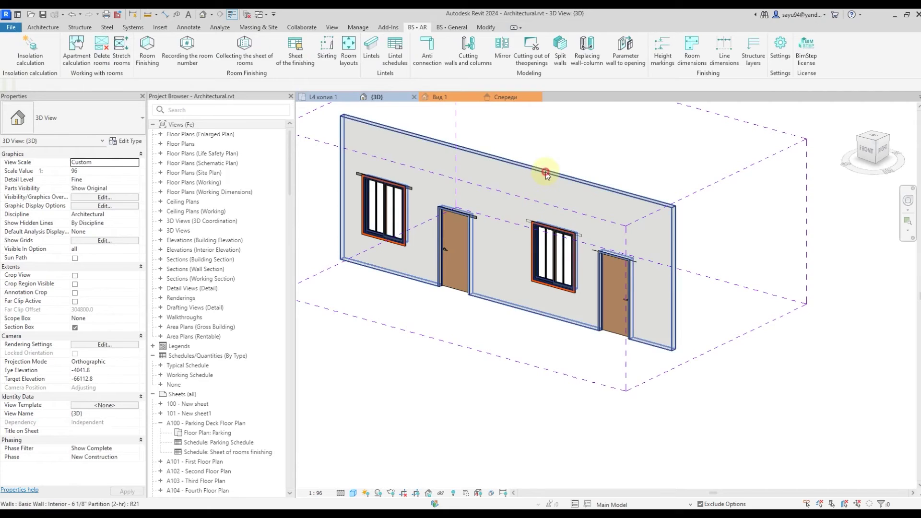
- Orbit the view and select the left door's lintel to inspect it
middle_click_drag(543, 187, 478, 221, "shift")
left_click(477, 221)
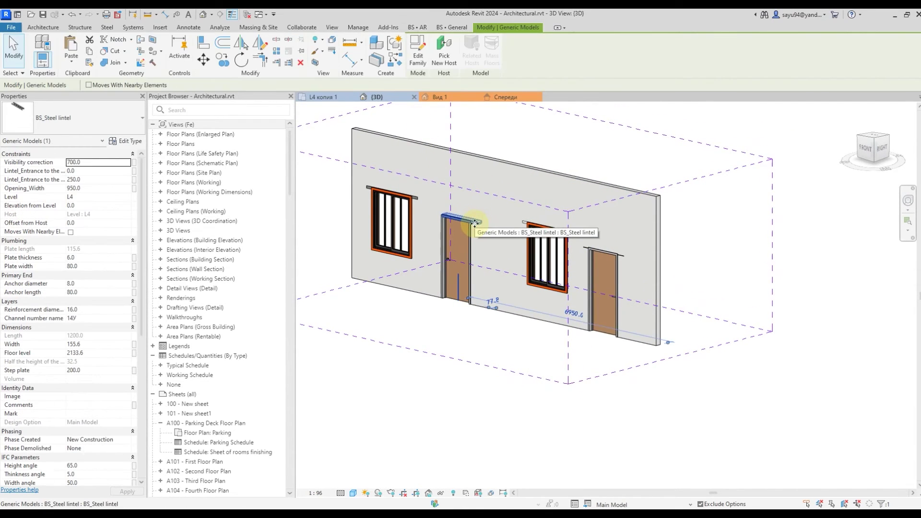
middle_click_drag(477, 221, 499, 258, "shift")
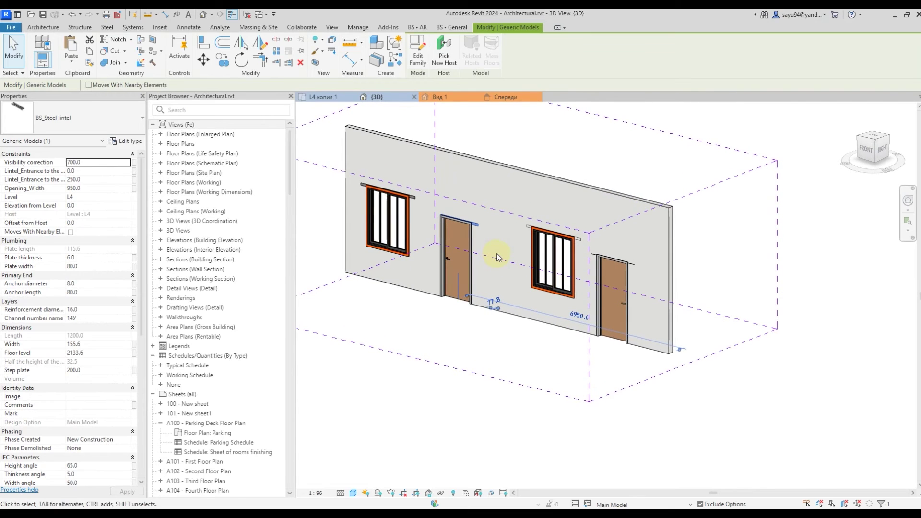
key("Escape")
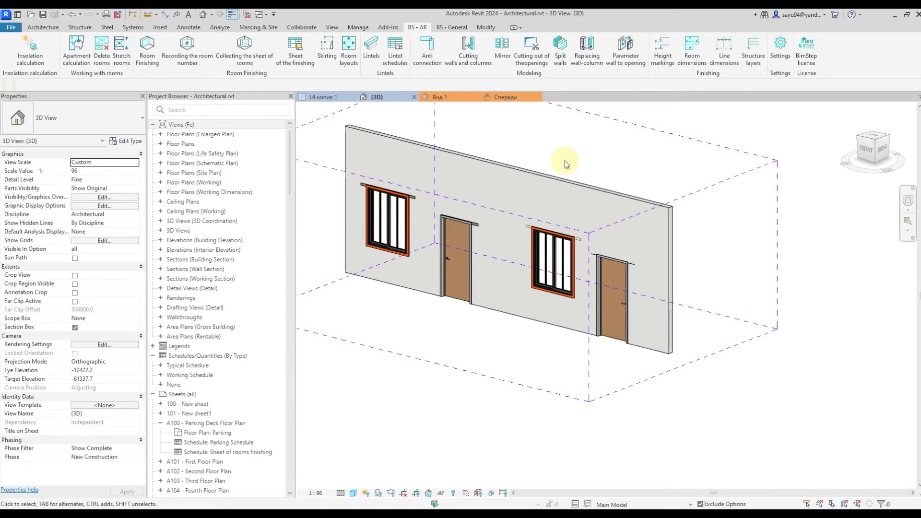
- Create the 'Lintel schedule' view from BimStep's Lintel schedules dialog
left_click(400, 61)
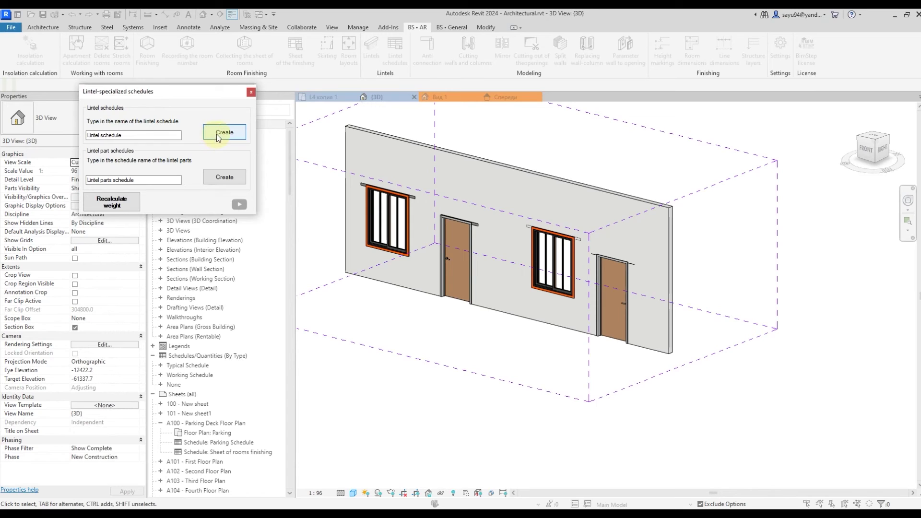
left_click(133, 133)
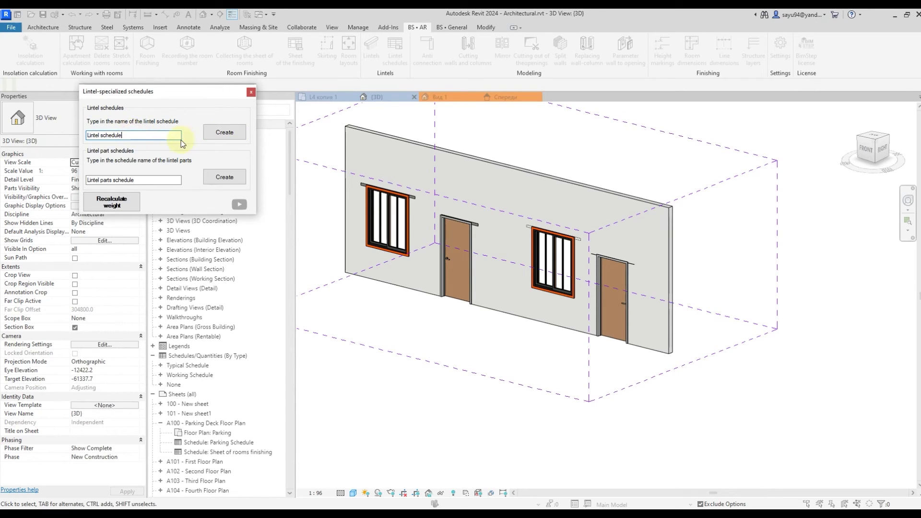
left_click(221, 133)
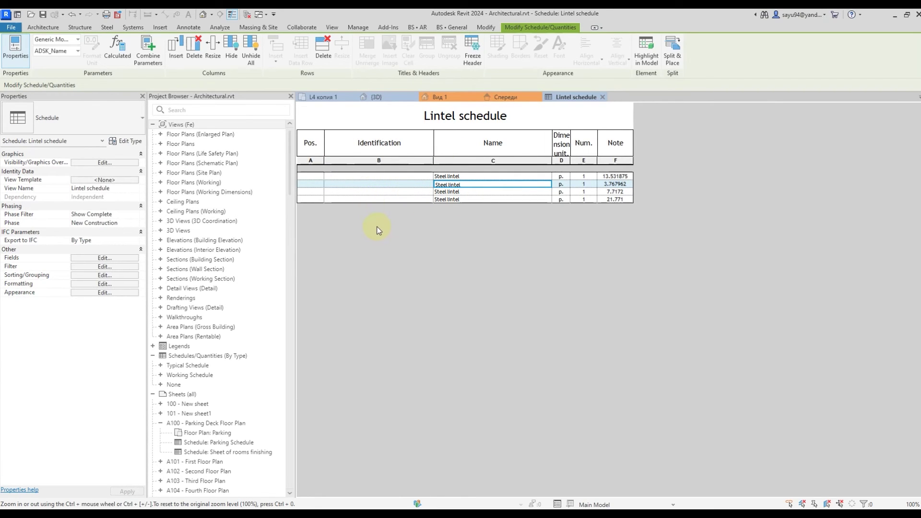
left_click_drag(311, 176, 334, 200)
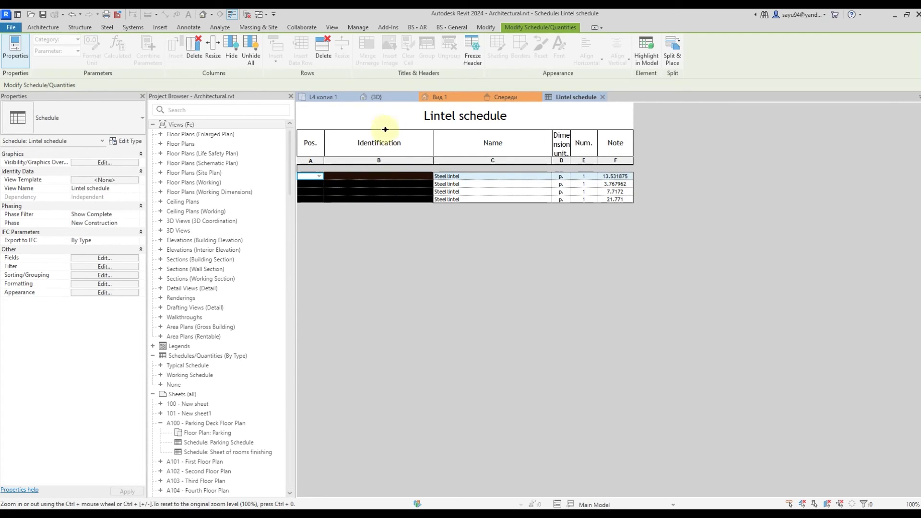
left_click(386, 98)
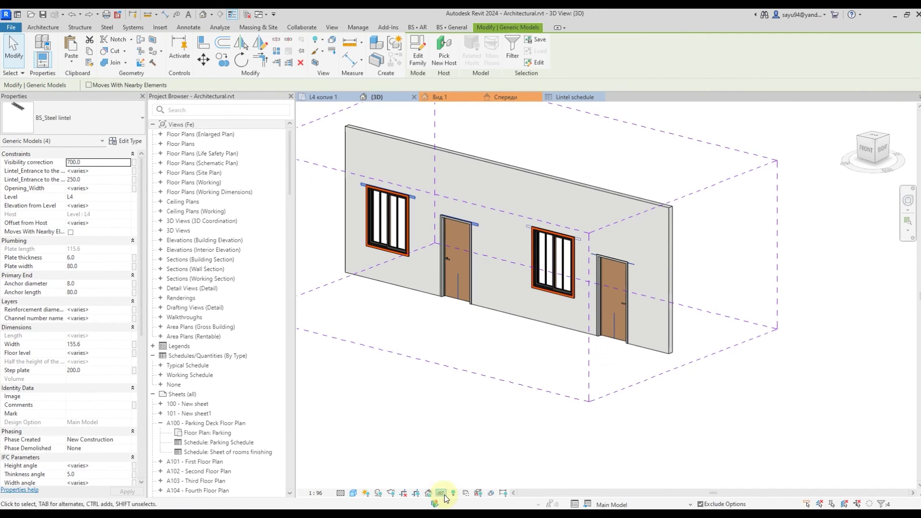
left_click(440, 493)
left_click(456, 464)
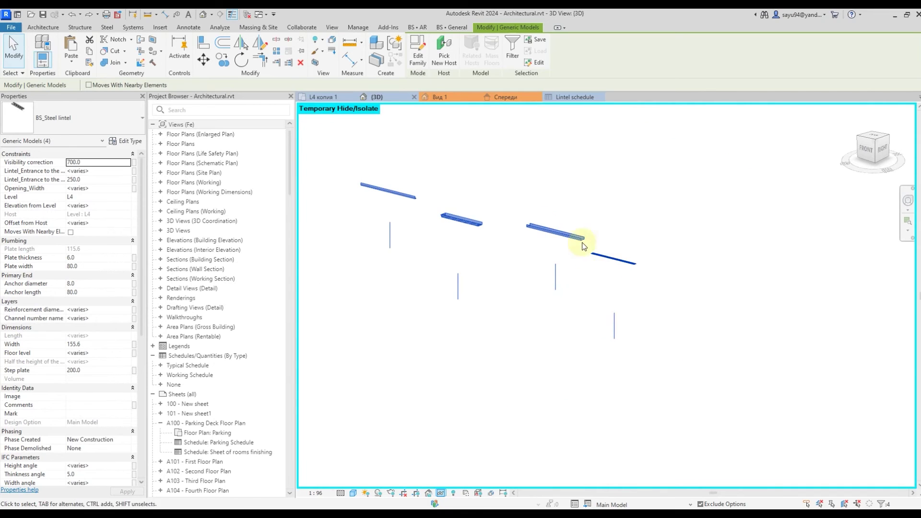
left_click(609, 246)
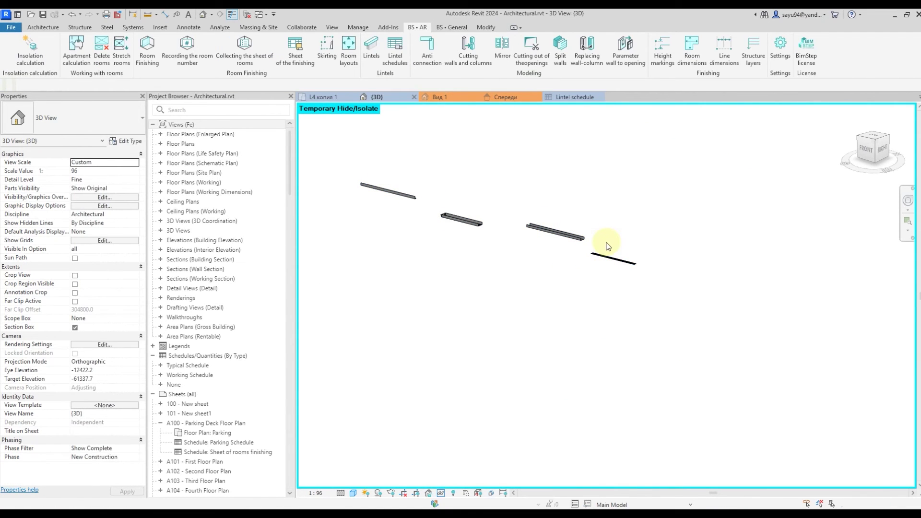
key("h")
key("r")
left_click(566, 97)
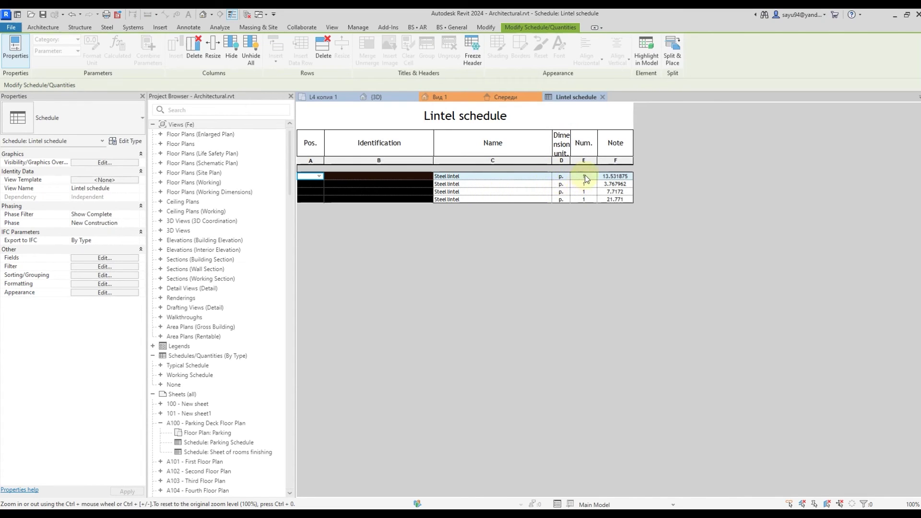
left_click_drag(585, 176, 586, 204)
left_click_drag(615, 176, 614, 202)
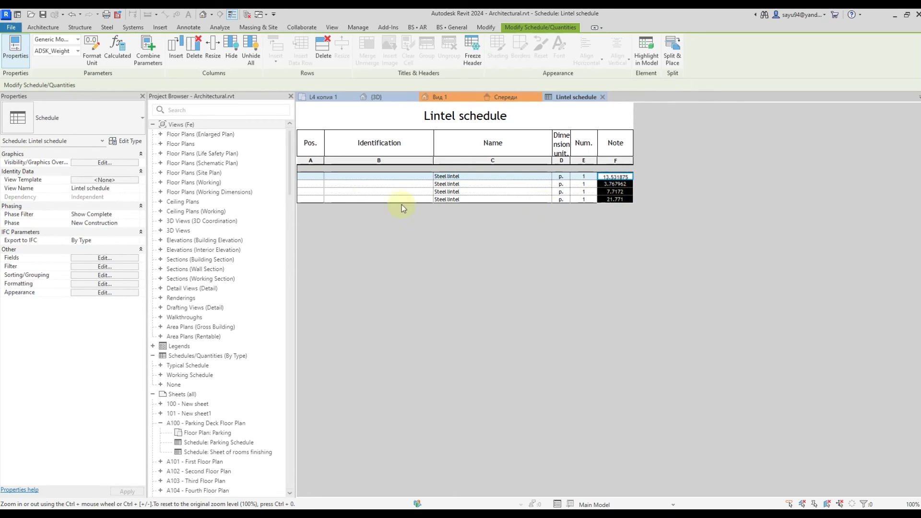
left_click(316, 177)
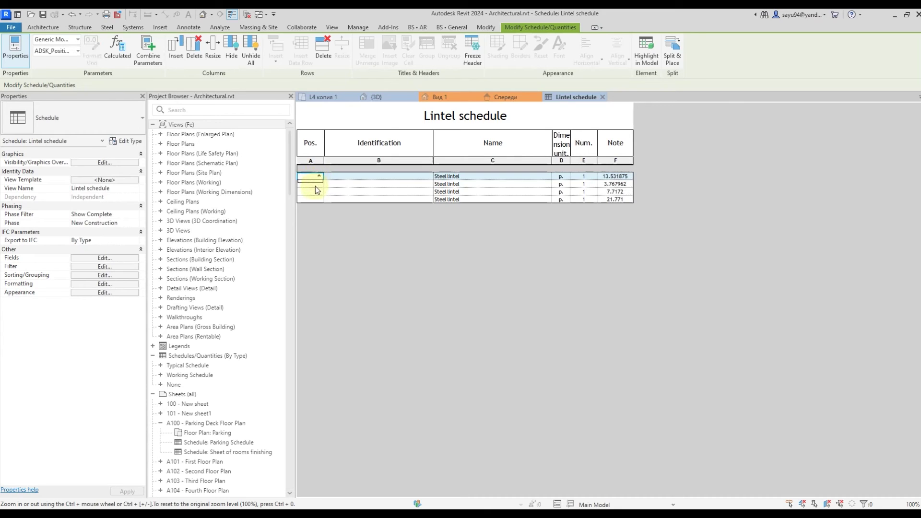
left_click(315, 185)
left_click(315, 191)
left_click(316, 198)
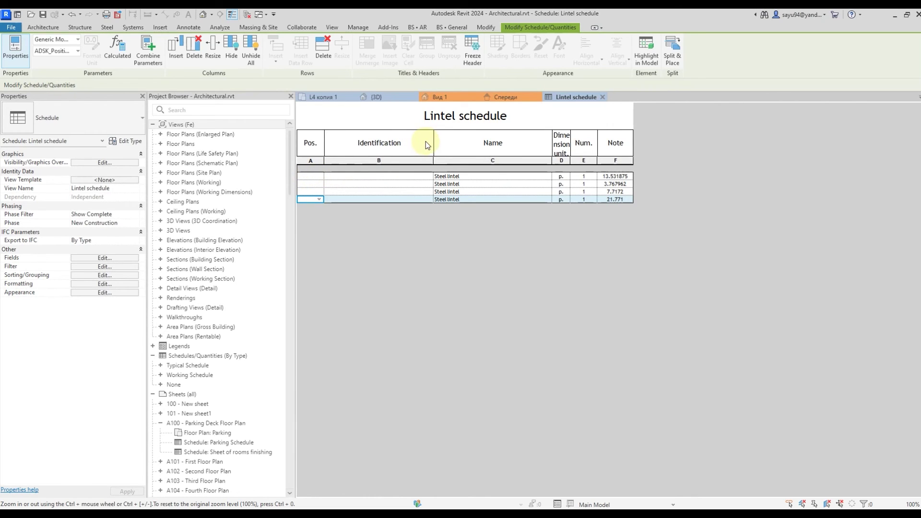
left_click(377, 97)
left_click(399, 53)
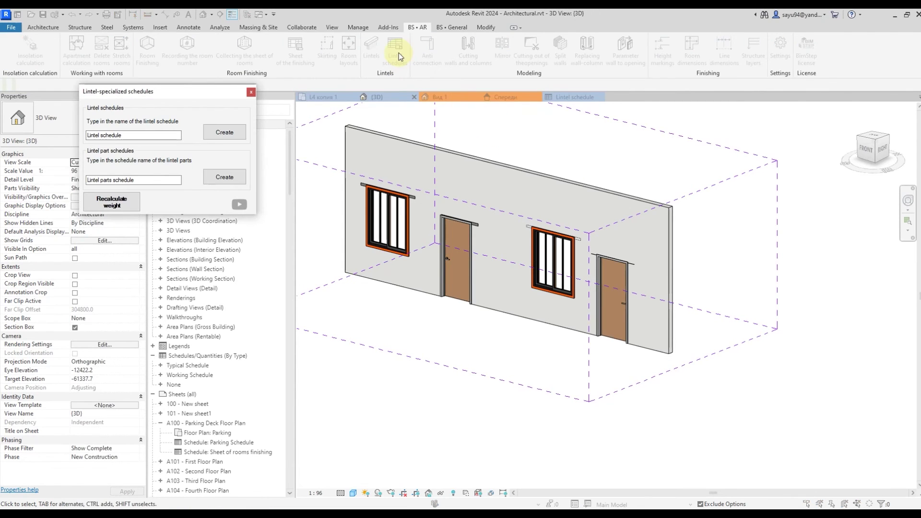
- Create the 'Lintel parts schedule' view and dismiss the confirmation message
left_click(141, 182)
left_click(146, 182)
left_click(208, 180)
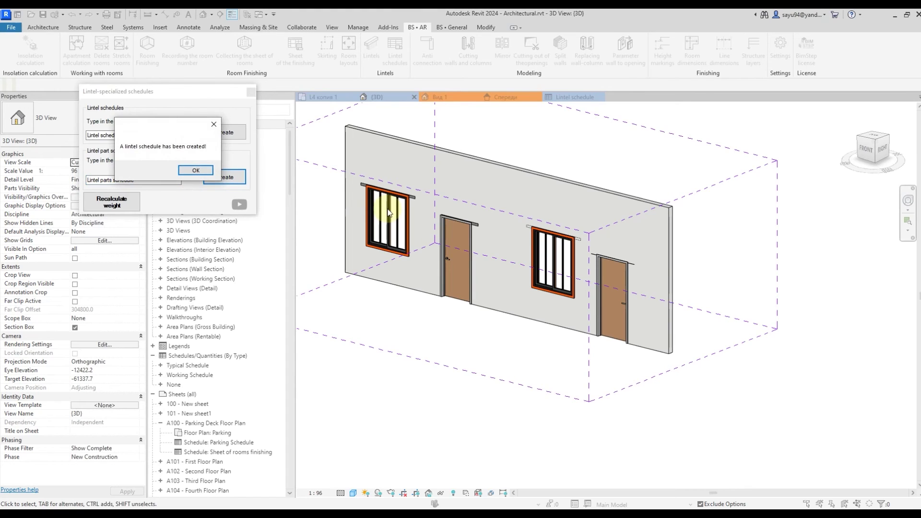
key("Return")
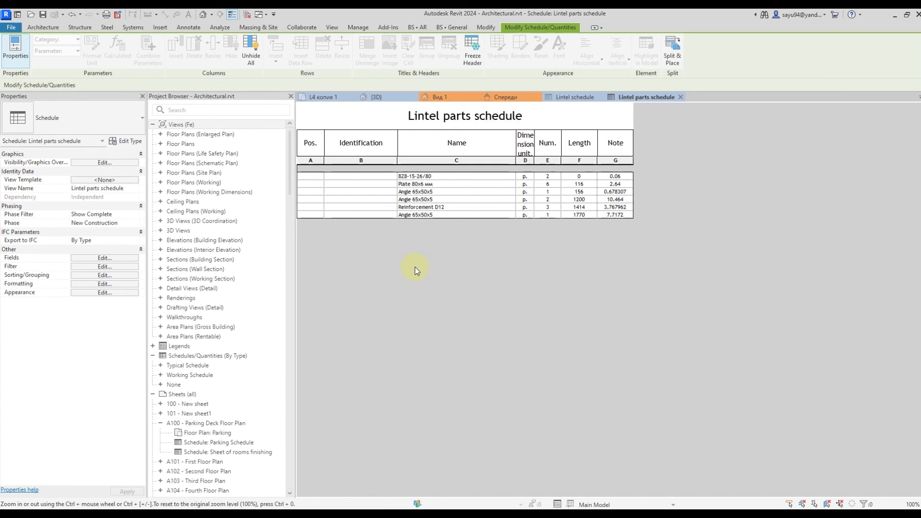
left_click_drag(361, 176, 581, 209)
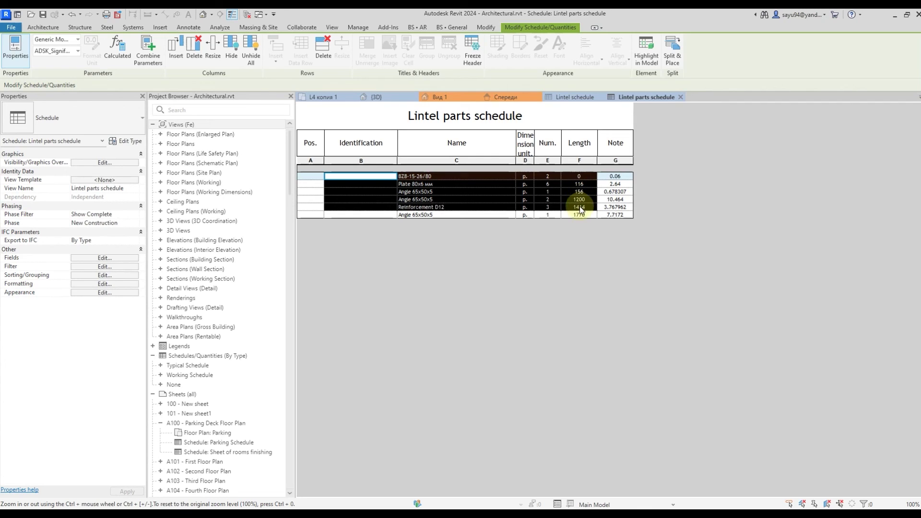
left_click_drag(580, 208, 582, 215)
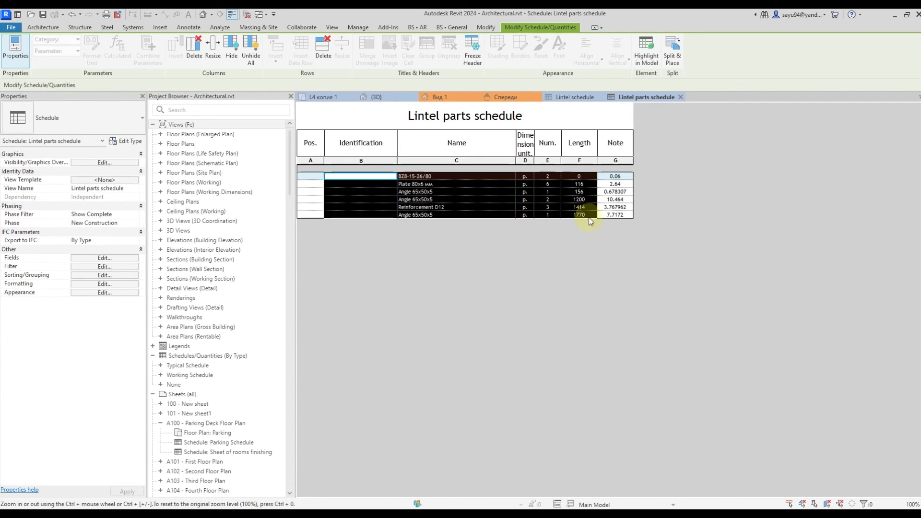
left_click_drag(615, 176, 620, 217)
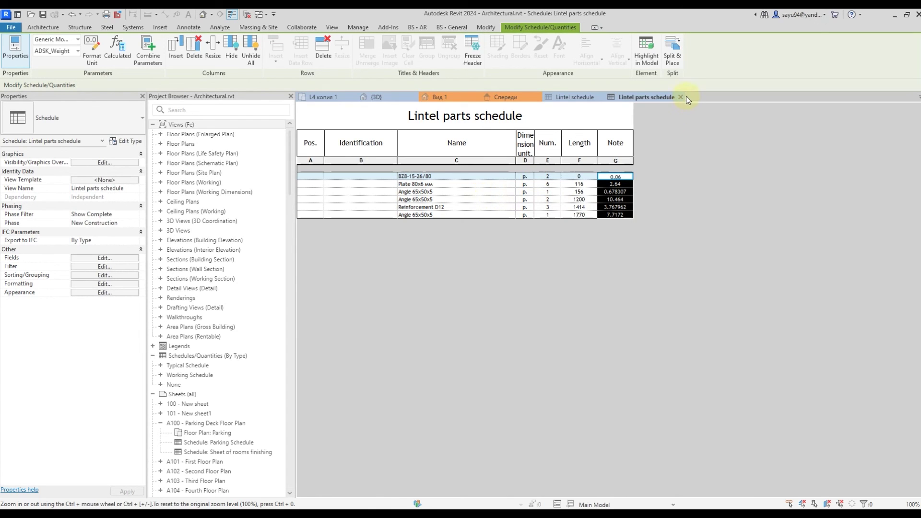
left_click(319, 98)
- Return to the {3D} view of the wall
left_click(377, 97)
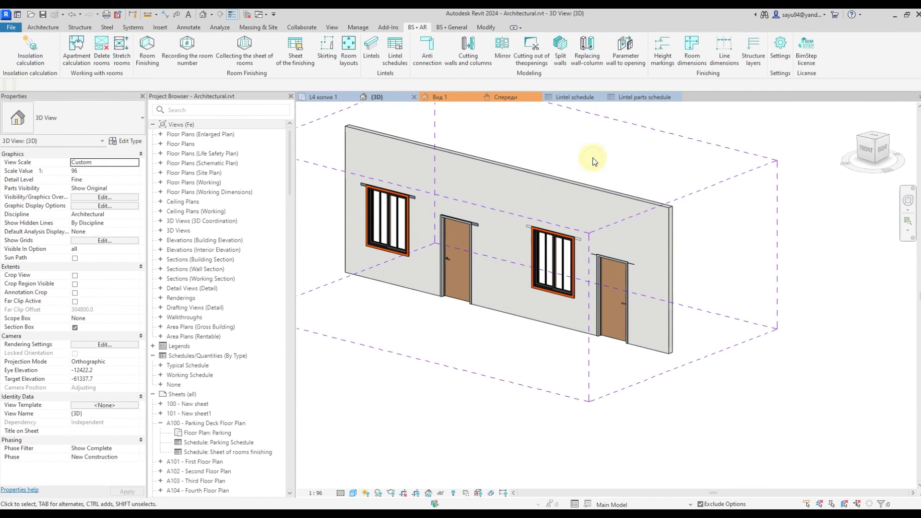